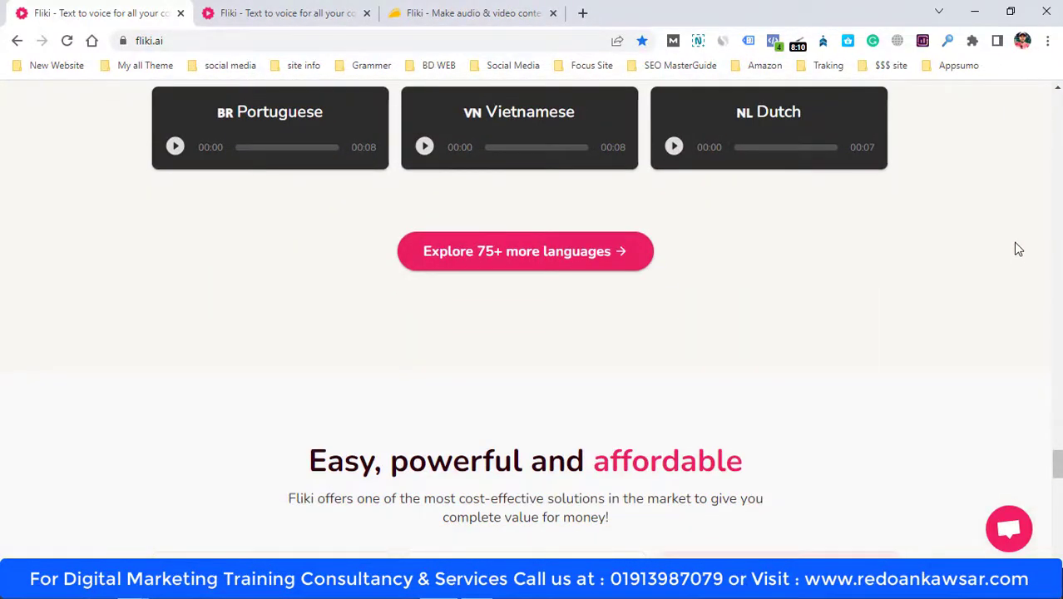
Examine the Free, Saver and Premium plans in the Fliki pricing section, comparing their word allowances, features and prices
scroll(1018, 248, down, 10)
scroll(1018, 248, up, 3)
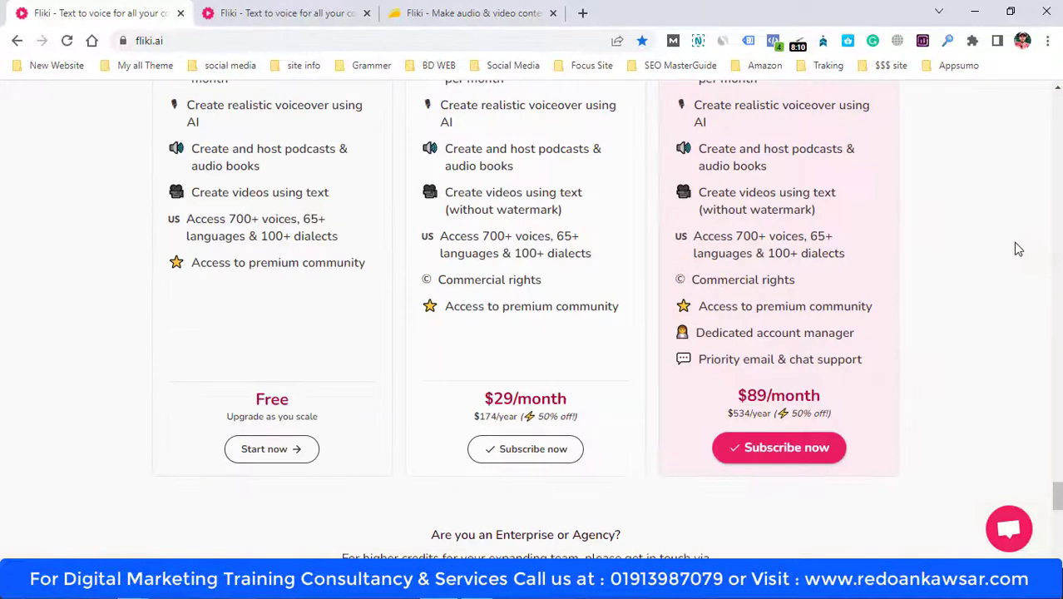
scroll(1016, 248, up, 3)
scroll(1016, 248, down, 1)
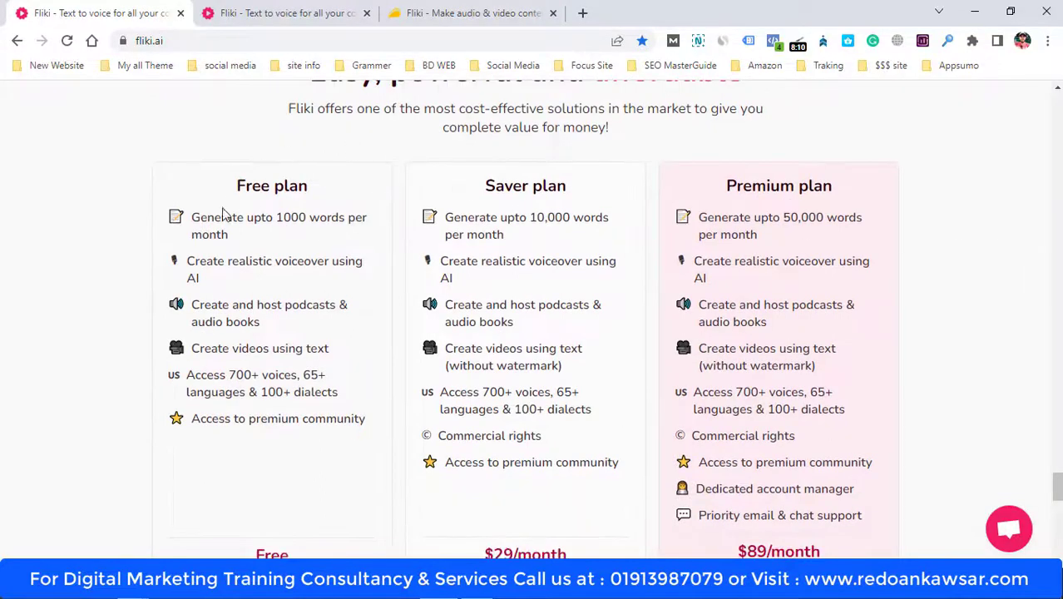
drag(186, 216, 333, 237)
scroll(242, 234, down, 1)
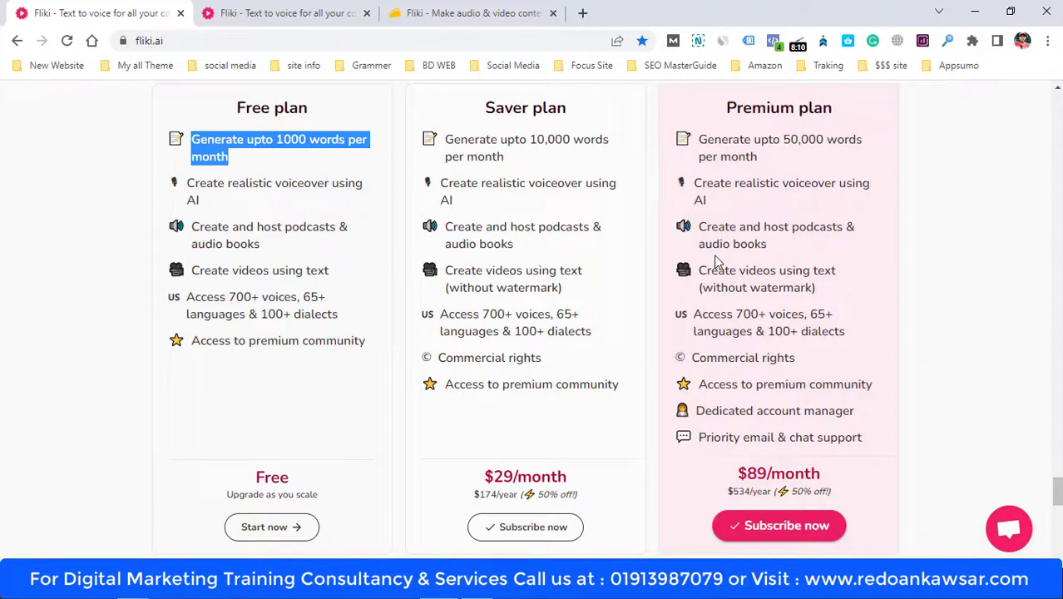
drag(488, 107, 563, 107)
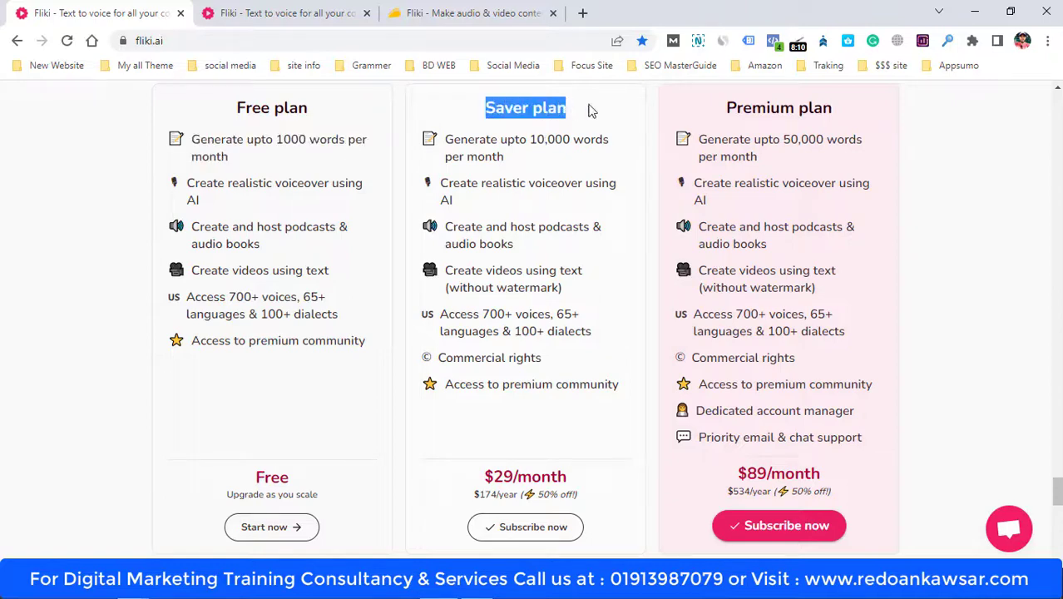
drag(713, 108, 851, 107)
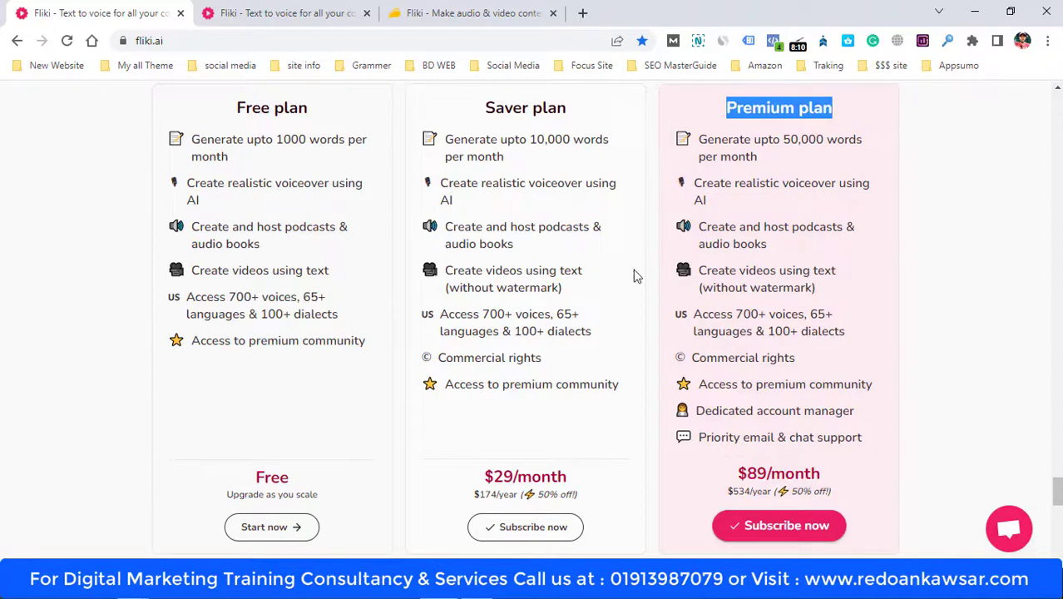
scroll(564, 261, down, 2)
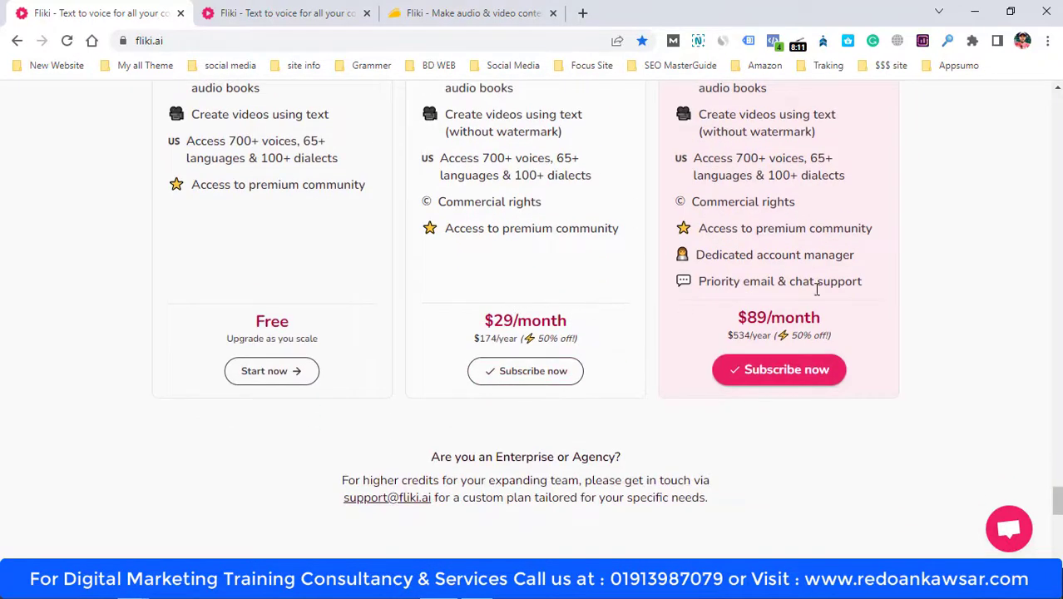
scroll(834, 274, down, 7)
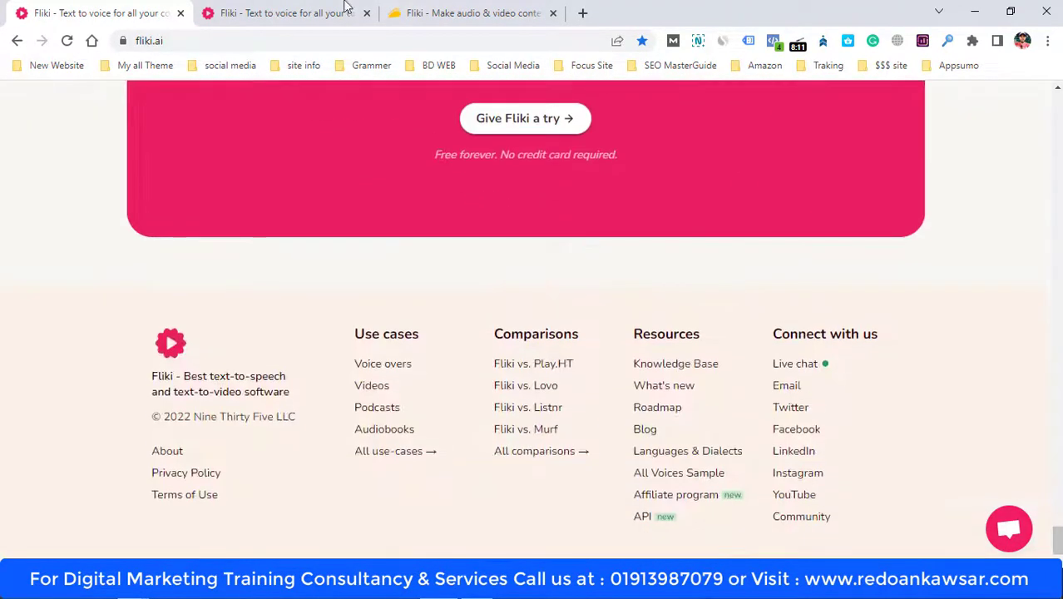
Switch to the open AppSumo page for Fliki and examine the lifetime deal's one-time purchase price
click(470, 12)
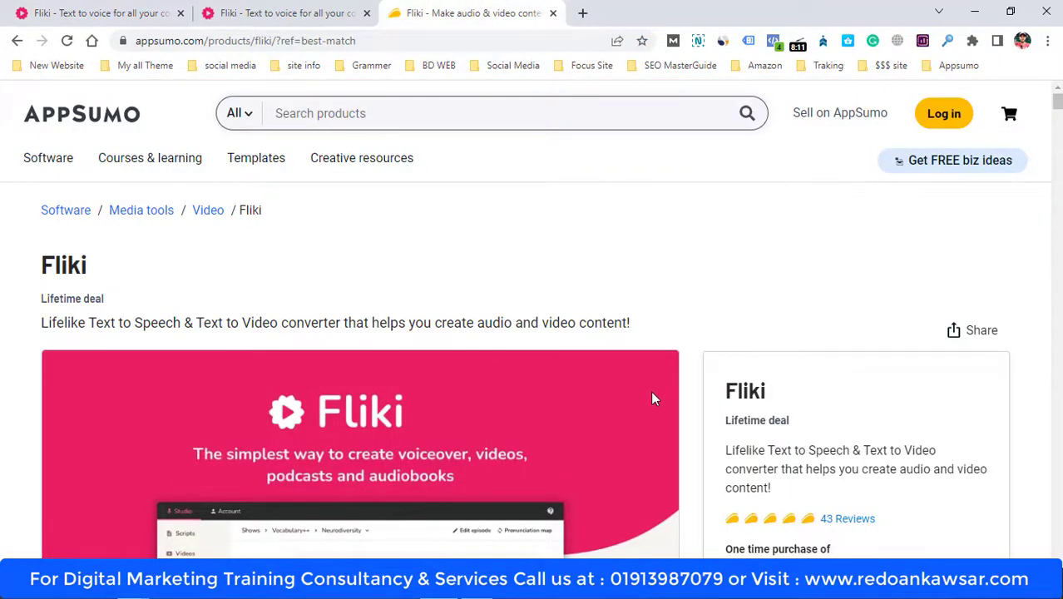
scroll(578, 334, down, 2)
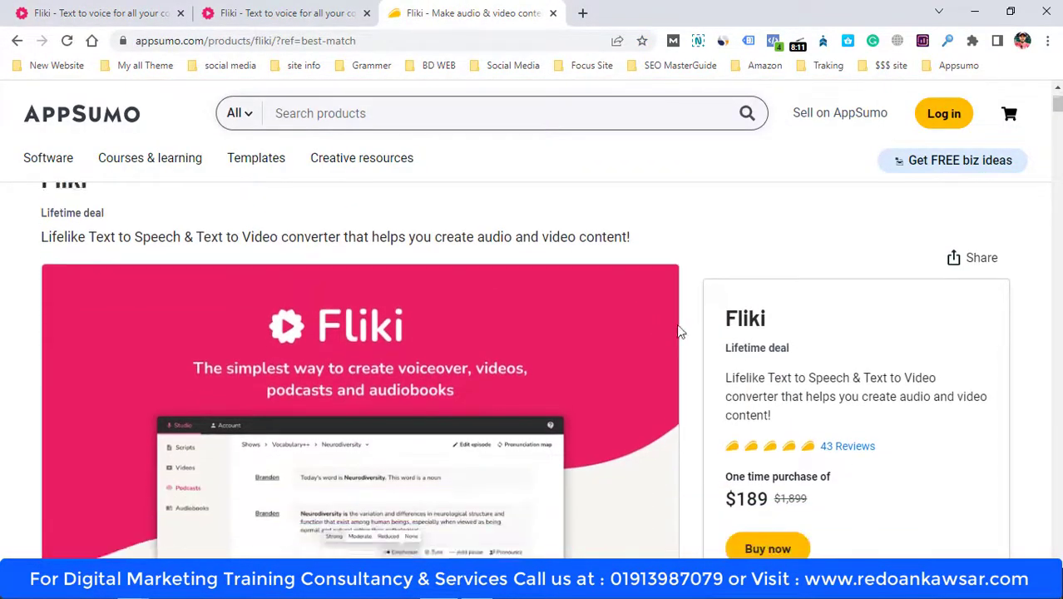
drag(743, 504, 765, 499)
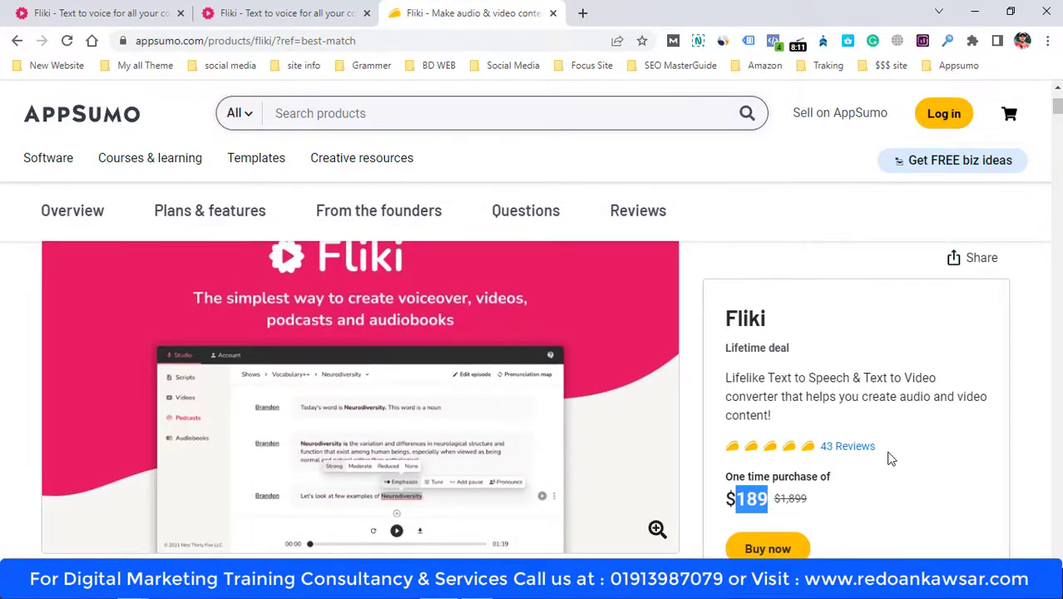
scroll(361, 385, down, 4)
scroll(427, 413, up, 2)
scroll(427, 413, up, 3)
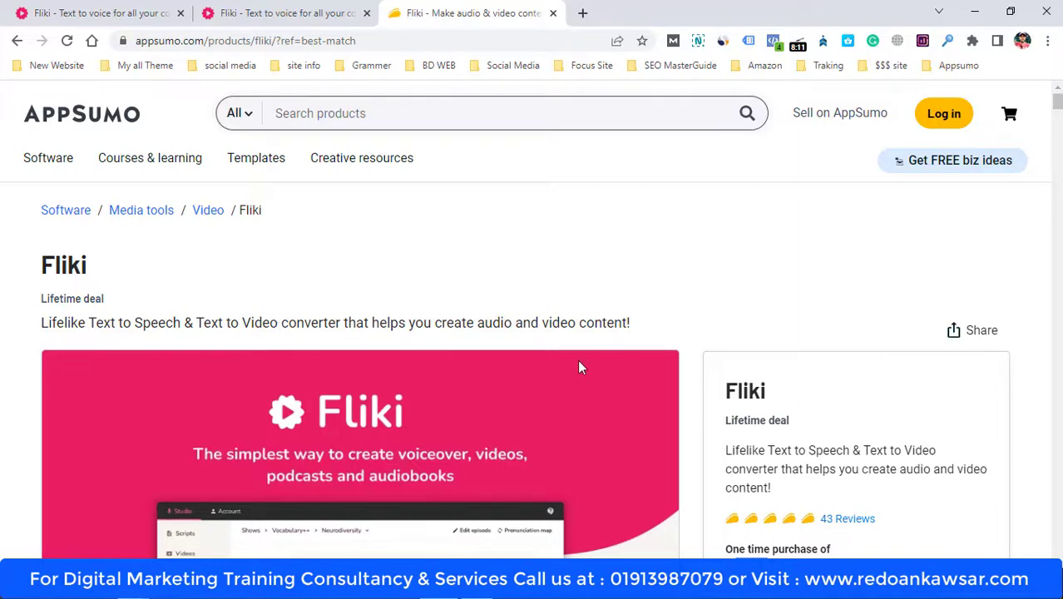
Read through the AppSumo deal's overview, terms and conditions, and the Fliki plan card
scroll(613, 365, down, 12)
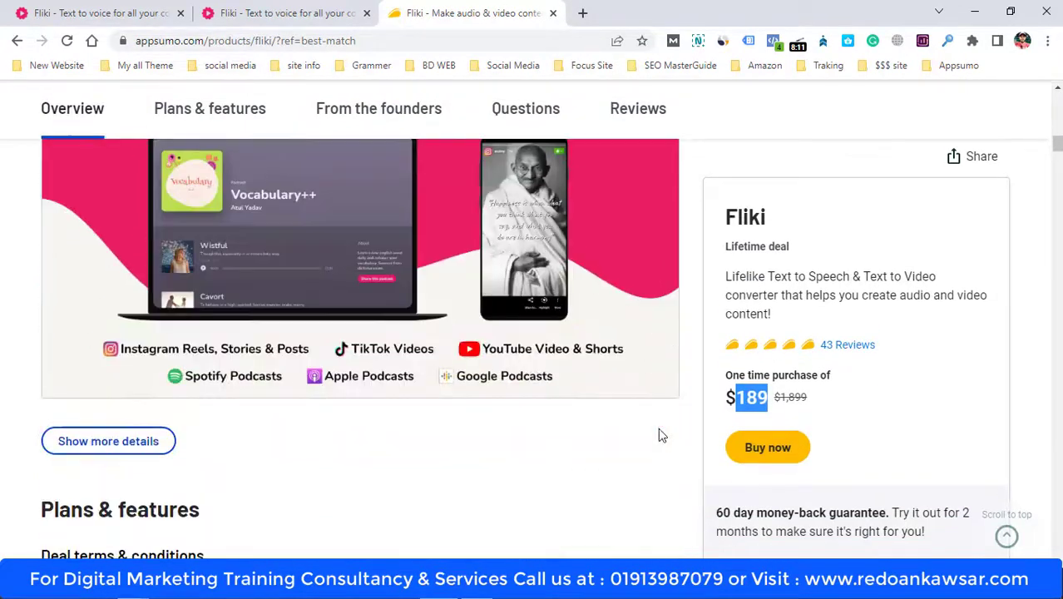
scroll(658, 434, down, 4)
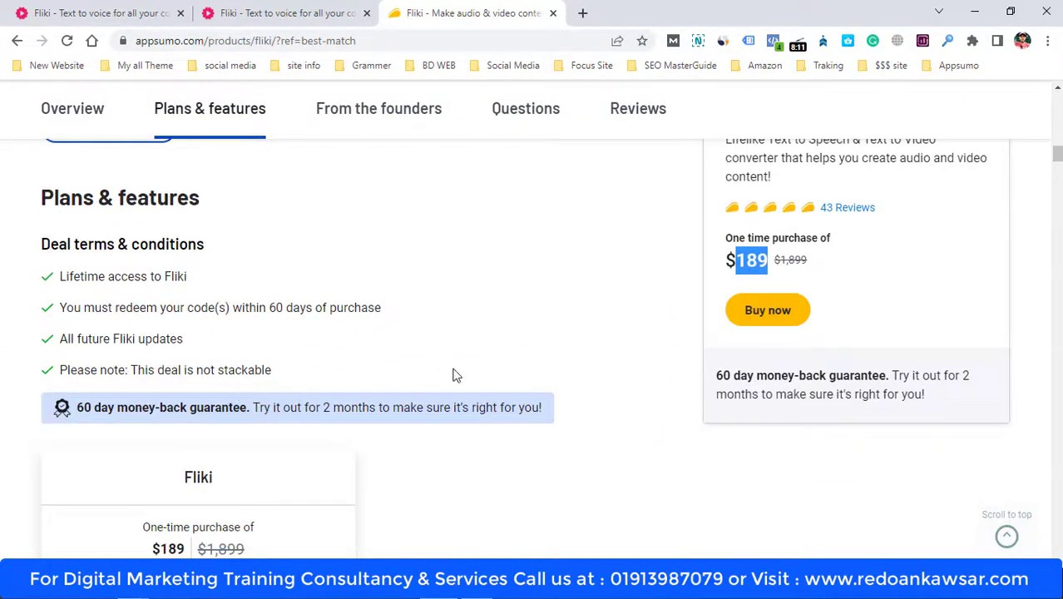
scroll(456, 375, down, 3)
scroll(493, 411, up, 10)
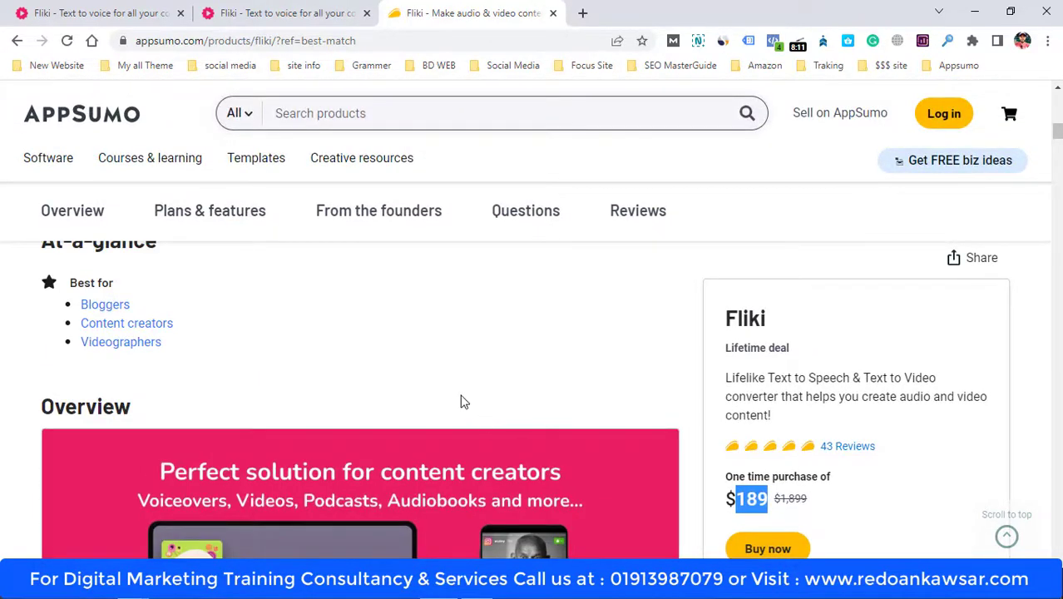
scroll(453, 404, up, 2)
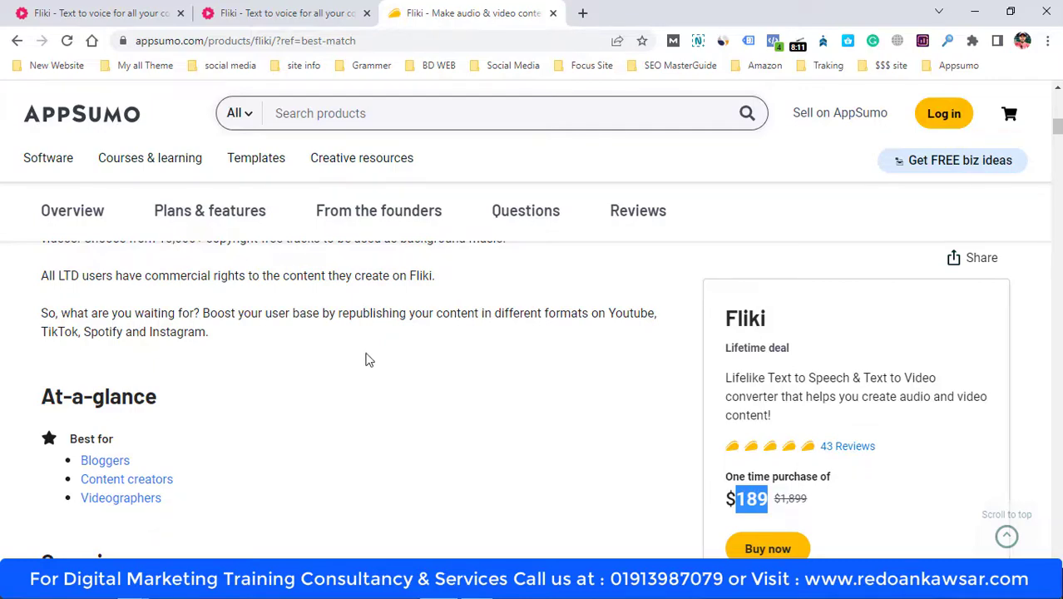
scroll(369, 360, down, 10)
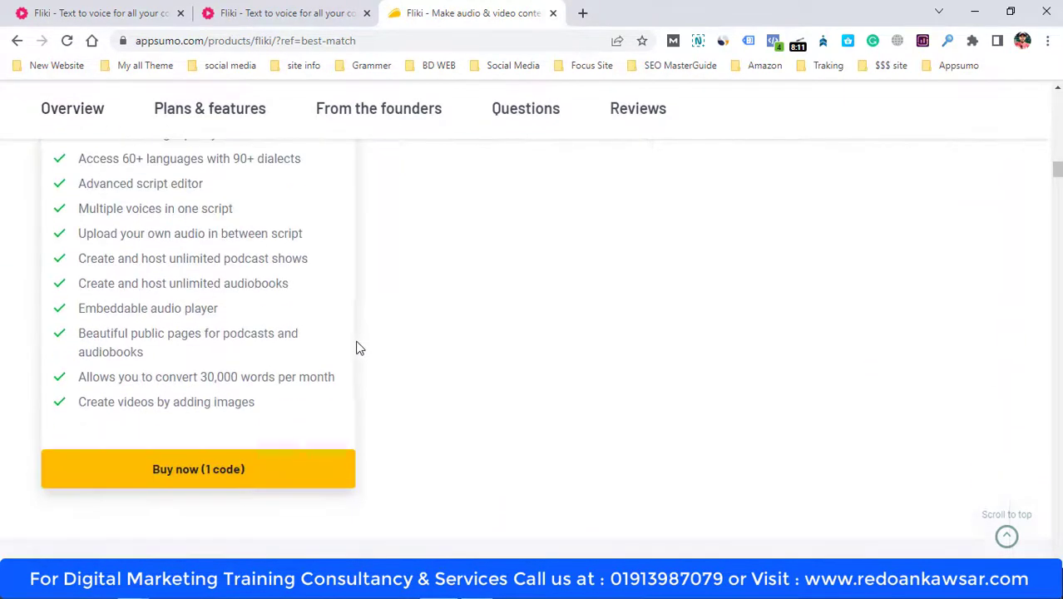
scroll(358, 348, up, 2)
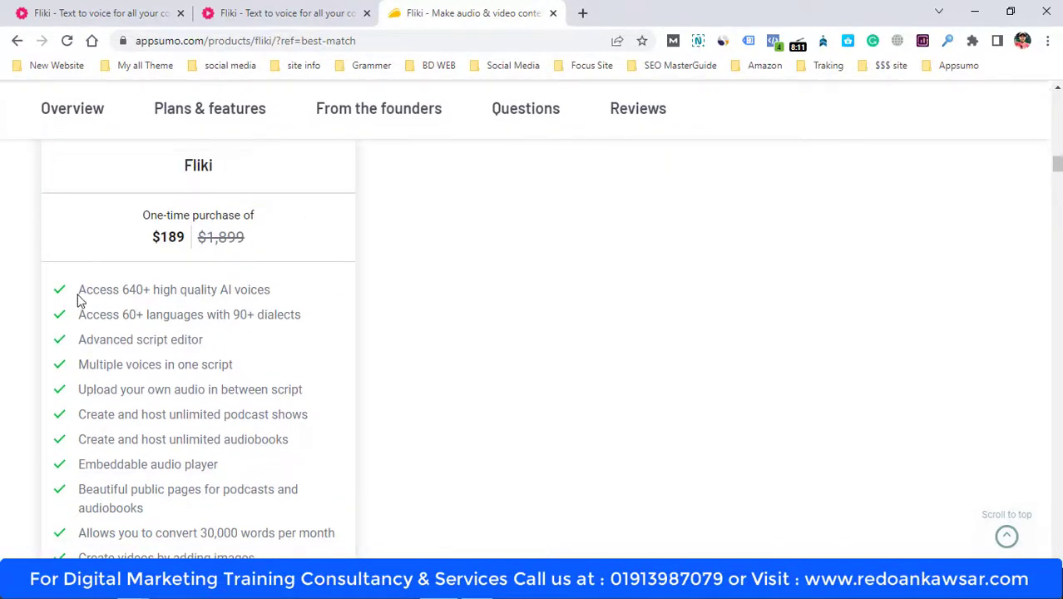
Highlight the lifetime plan's included features, from the AI voices, languages and script editor to the whole feature list
drag(78, 289, 270, 290)
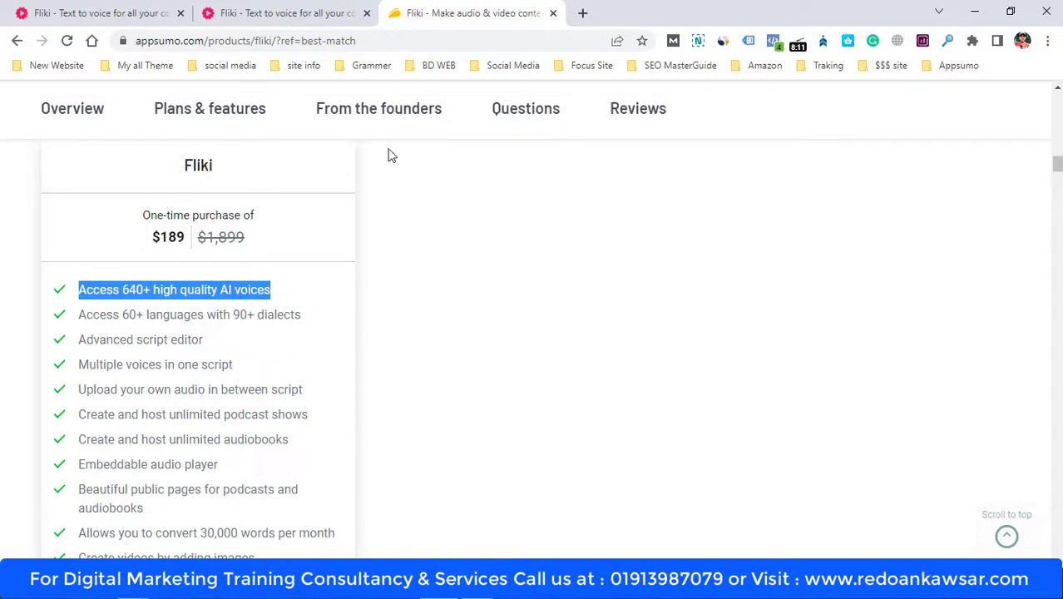
drag(111, 313, 323, 316)
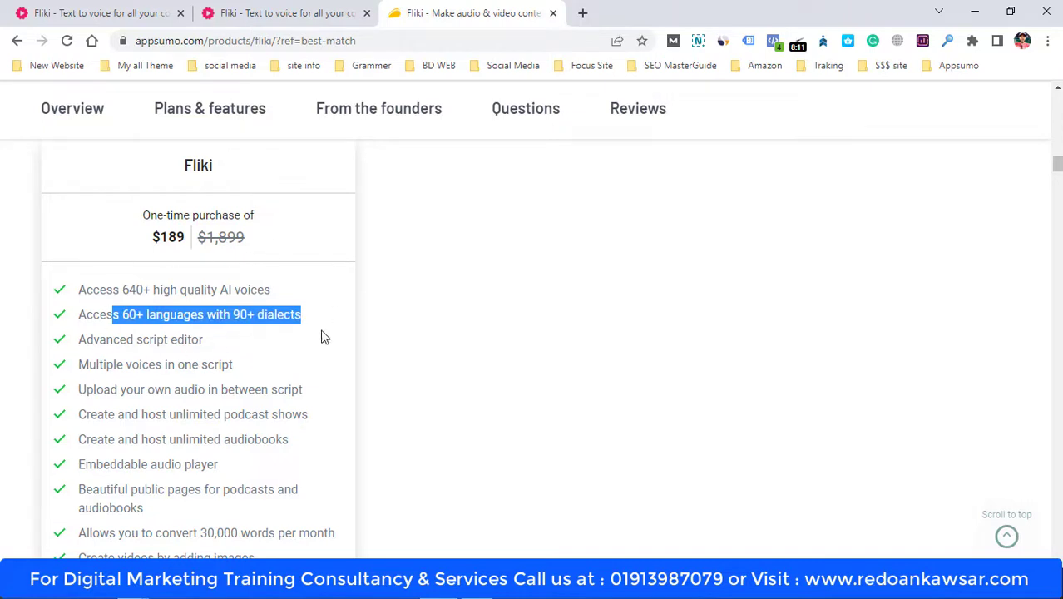
scroll(211, 368, down, 1)
drag(114, 263, 251, 268)
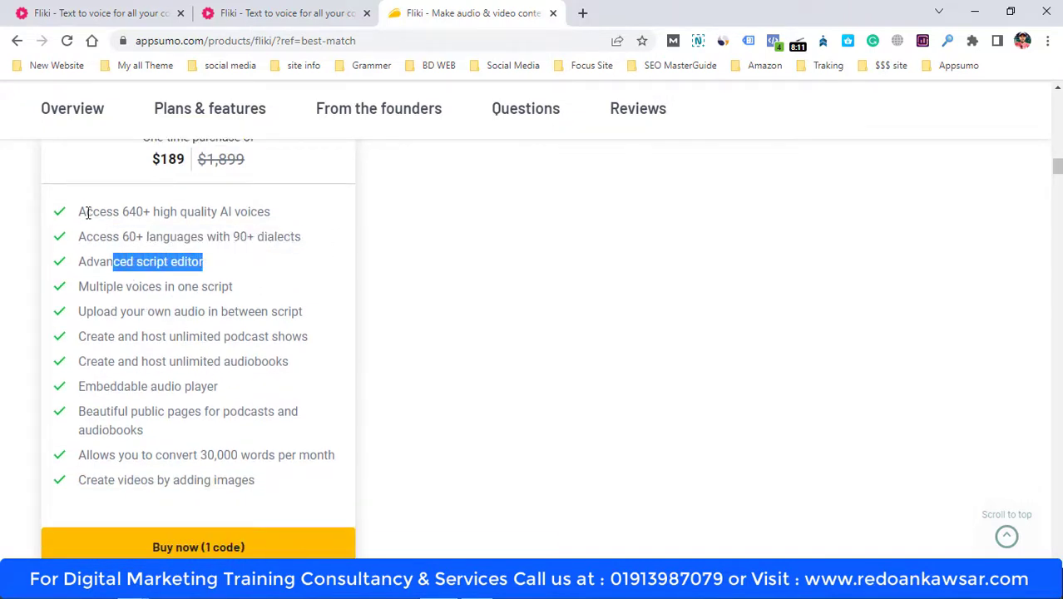
drag(87, 211, 278, 503)
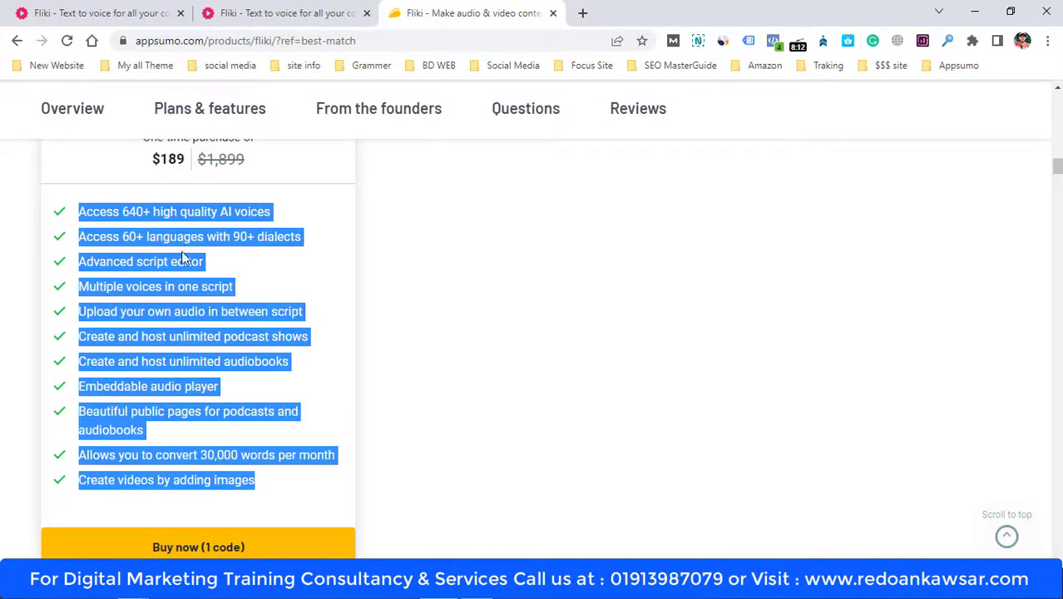
Close the AppSumo page and the duplicate Fliki page, keeping only the one with the Fliki account's credits
click(552, 13)
click(83, 10)
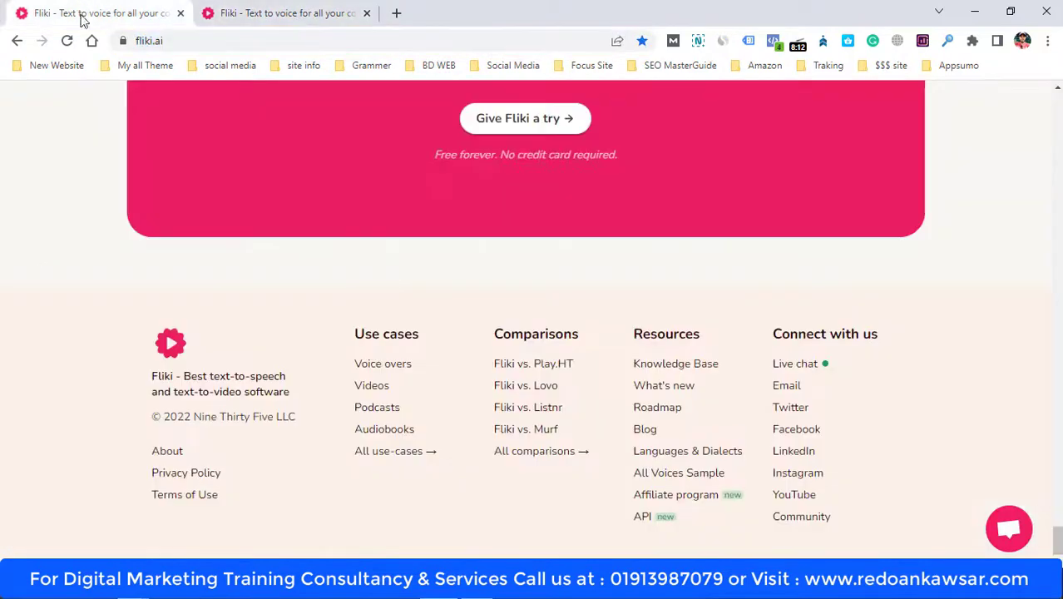
scroll(123, 194, up, 5)
click(291, 10)
click(97, 9)
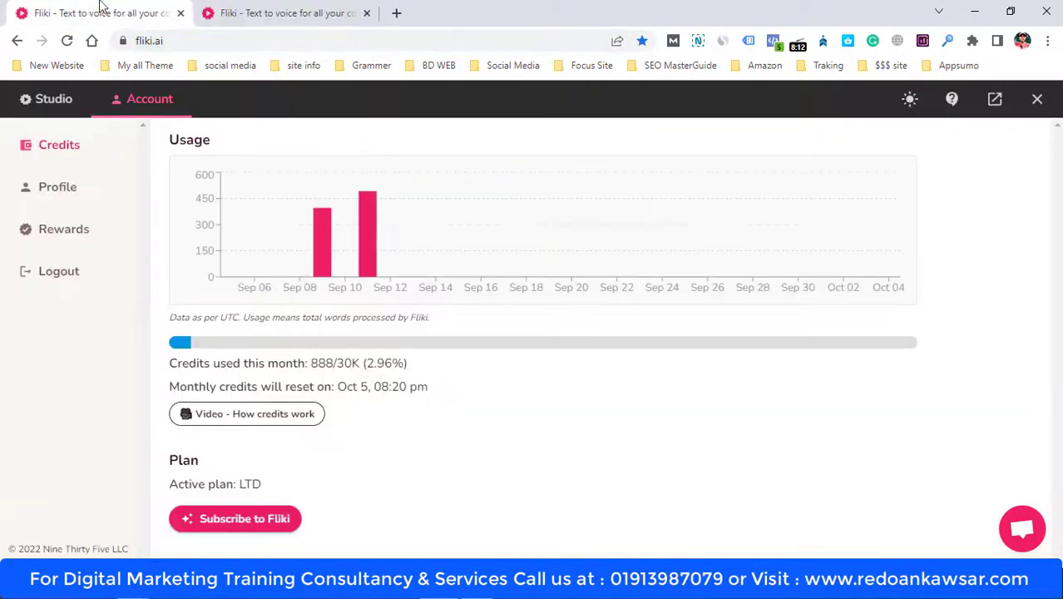
click(367, 12)
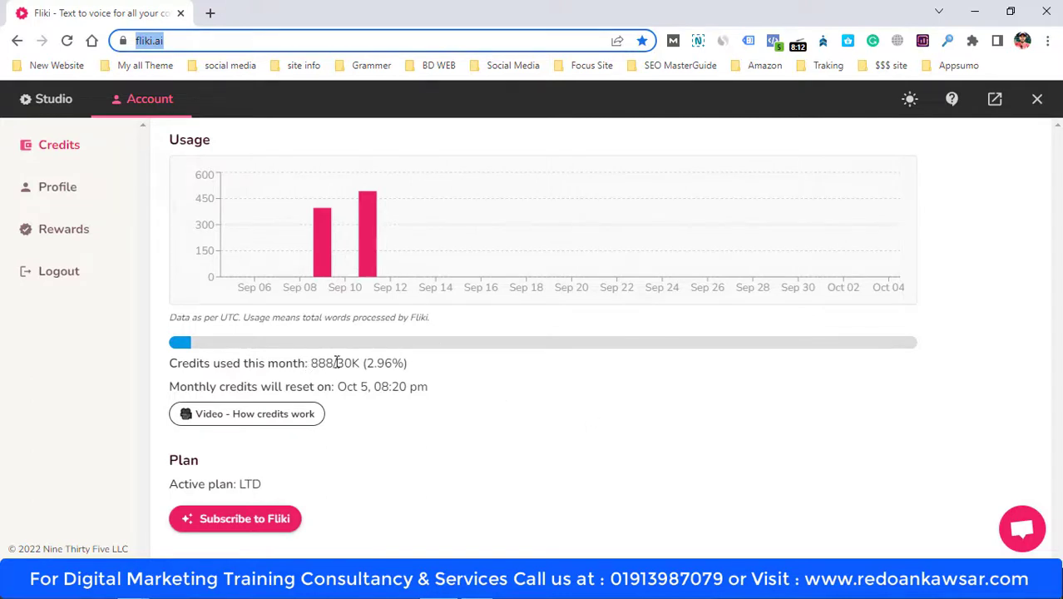
Check the credits used this month and the active plan on the account's credits page
drag(336, 363, 424, 366)
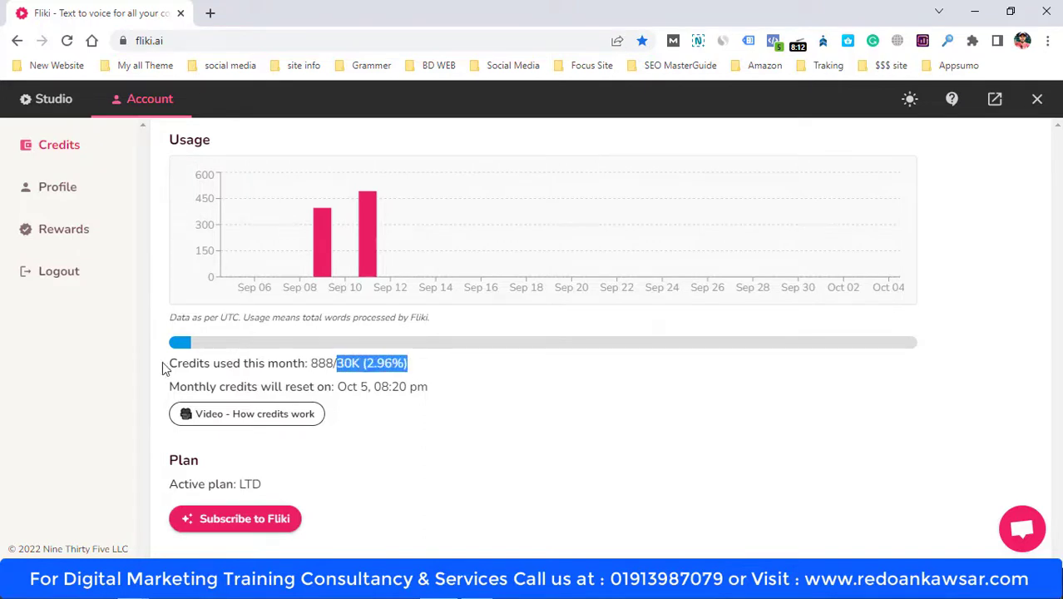
drag(165, 368, 458, 367)
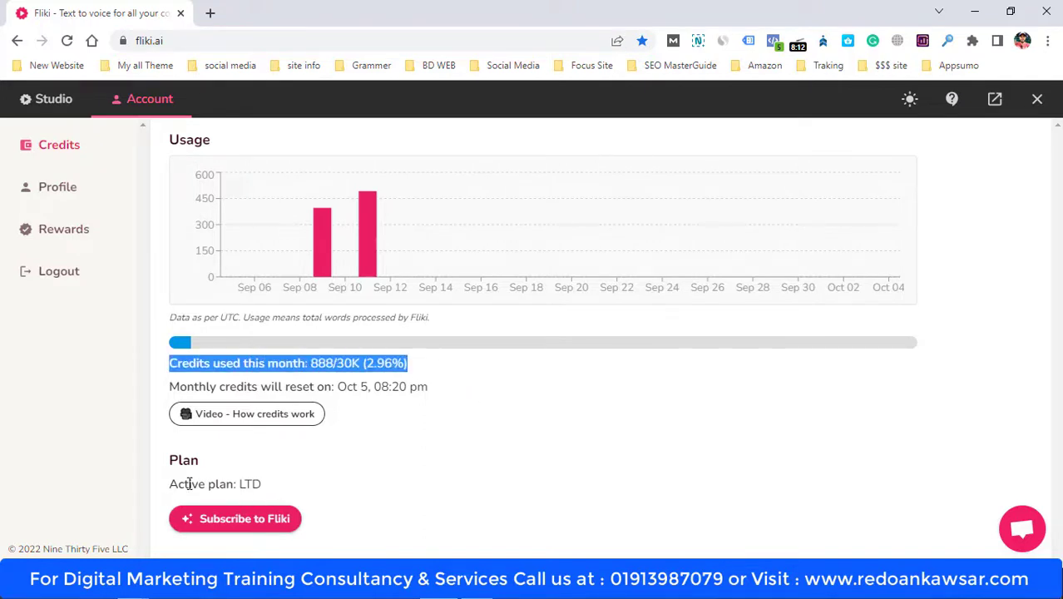
drag(178, 483, 272, 487)
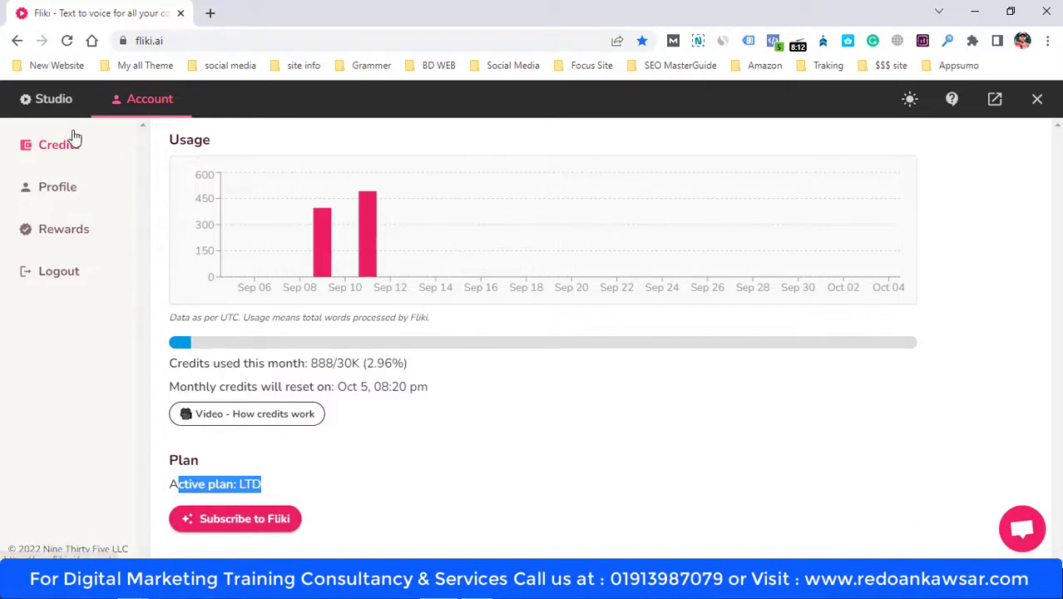
Create an audio-only file named "Yoga Mat Review" in the Fliki Studio
click(46, 101)
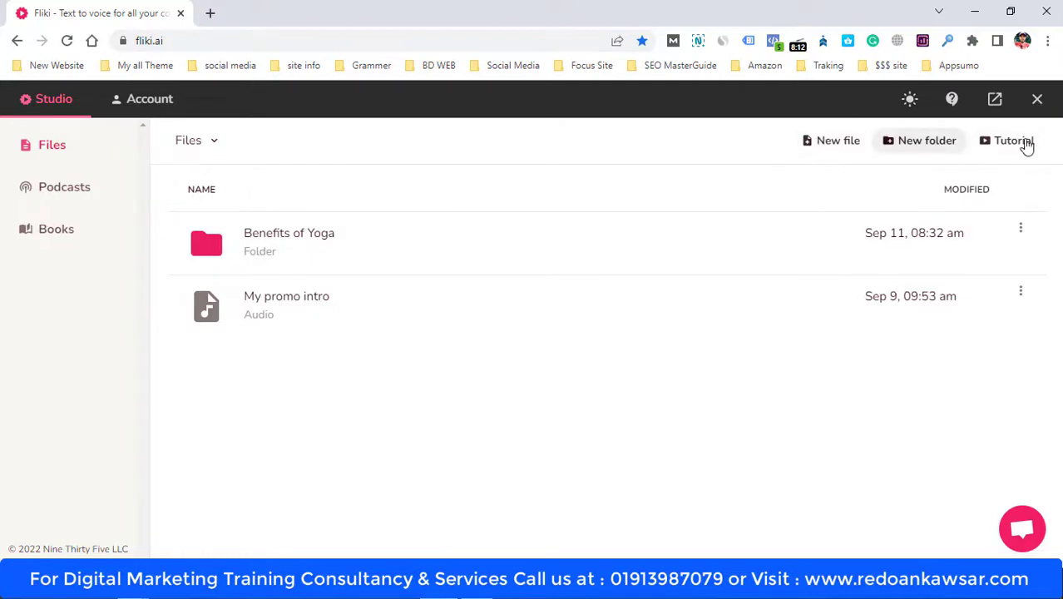
click(832, 141)
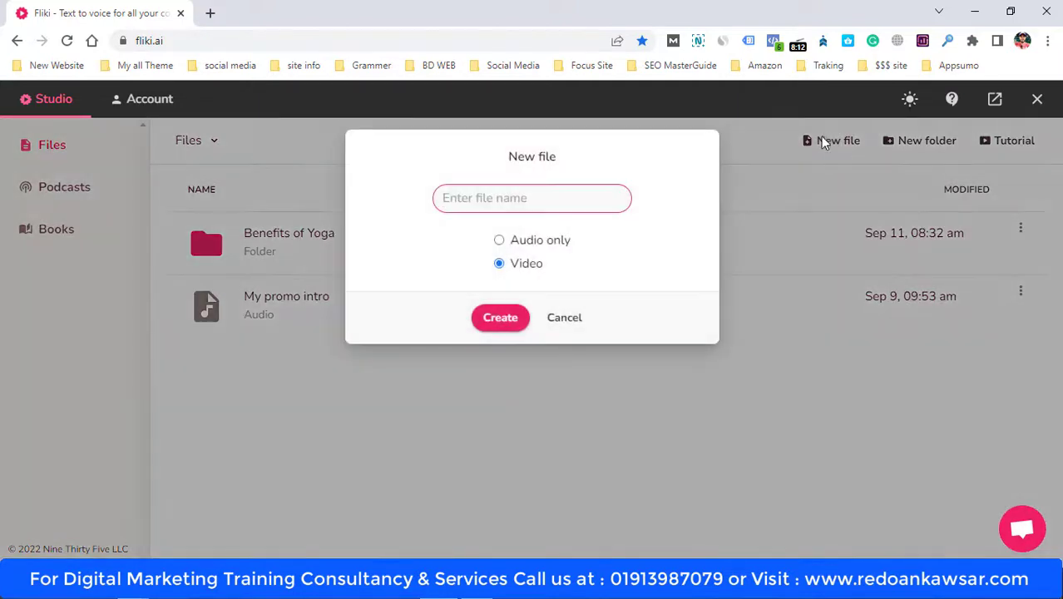
click(499, 240)
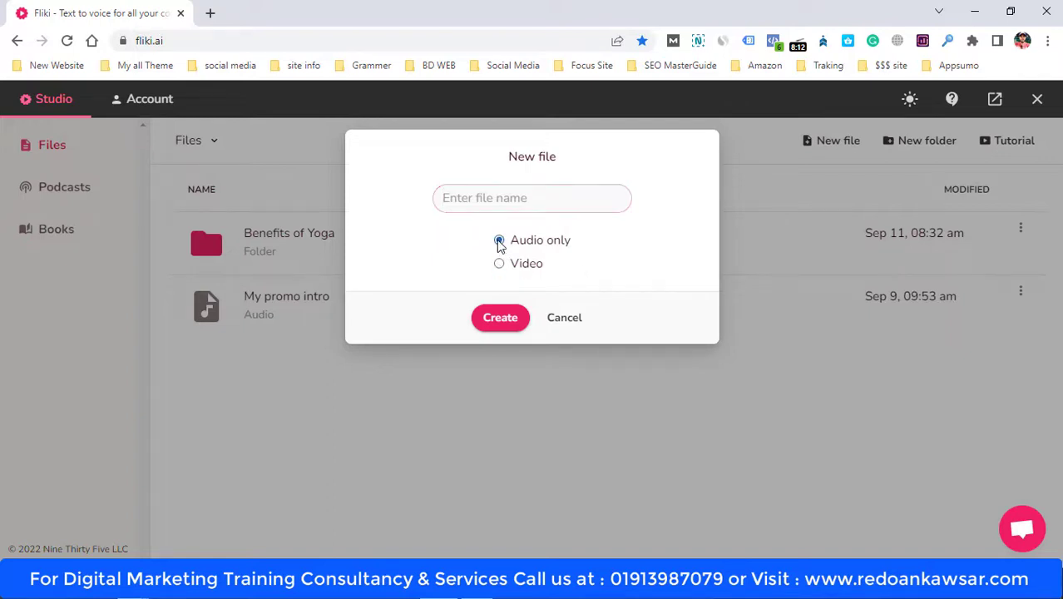
click(492, 328)
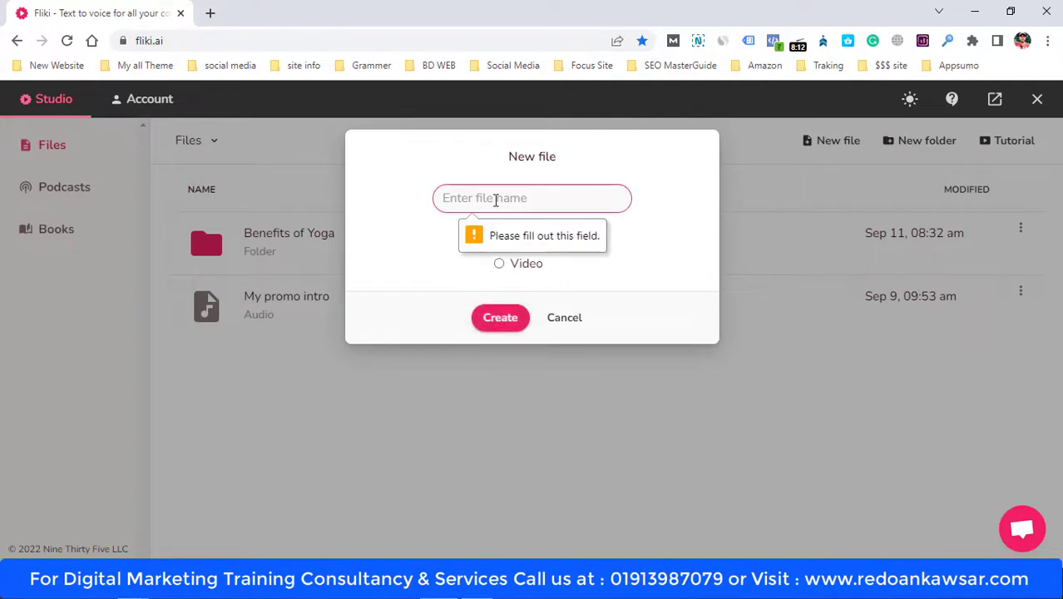
text(Yoga Mat Review)
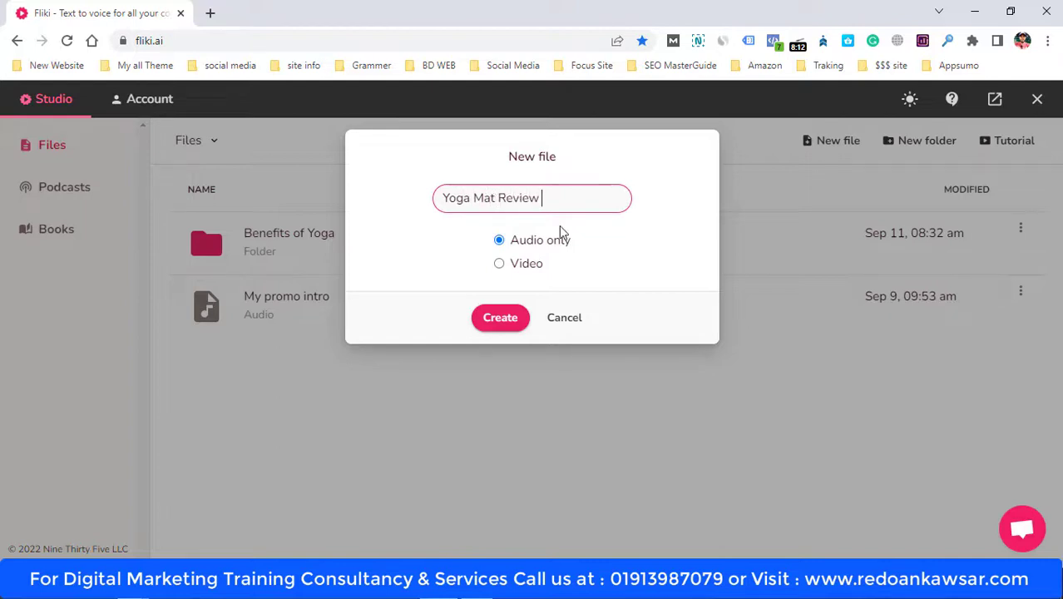
click(481, 326)
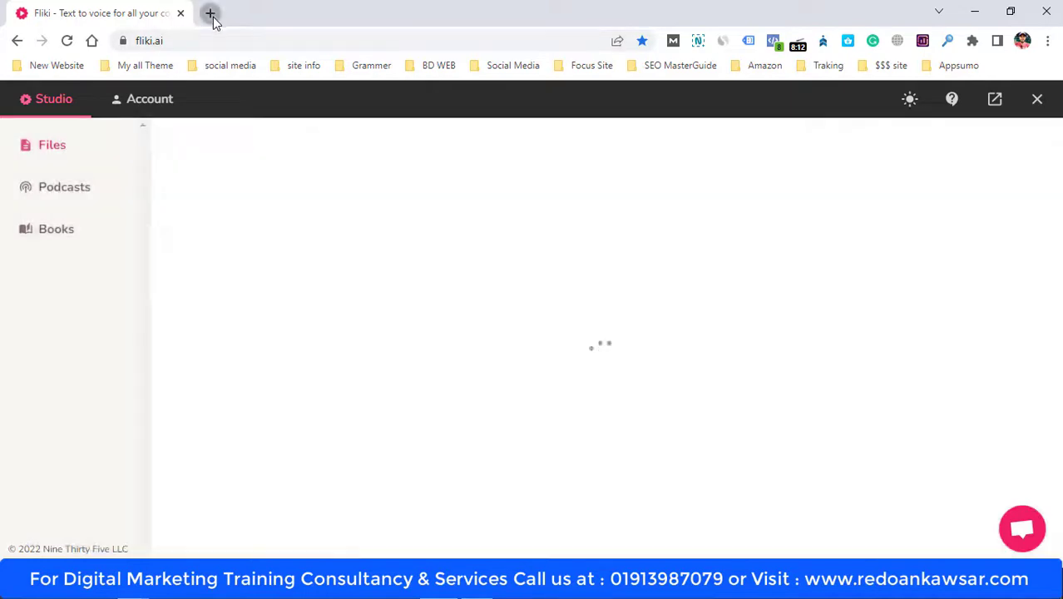
Search Google for "yoga mat reviews" in a new browser tab
click(209, 14)
click(207, 42)
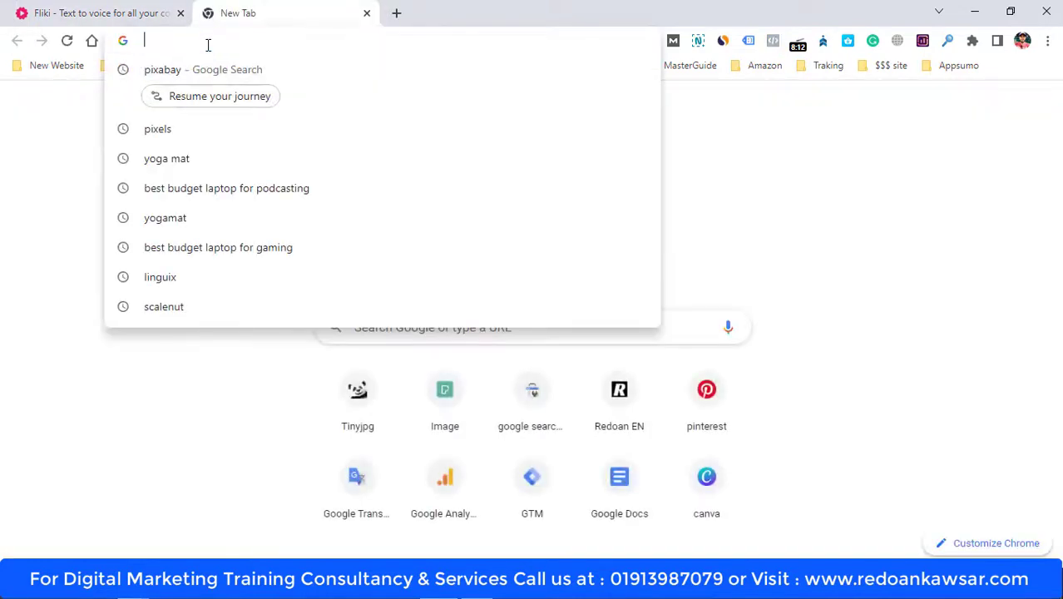
text(yo)
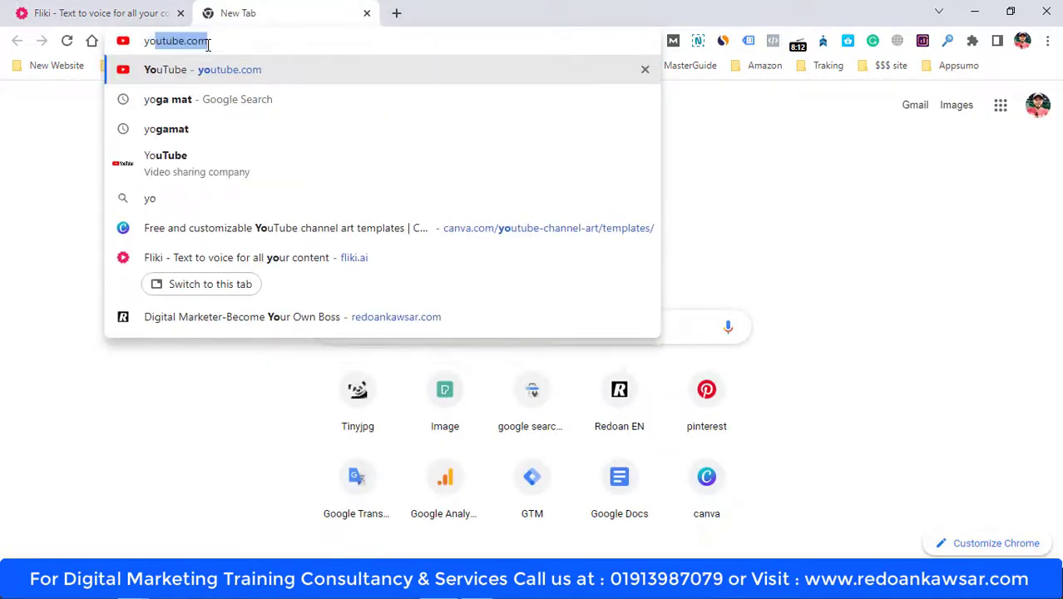
text(ga mat )
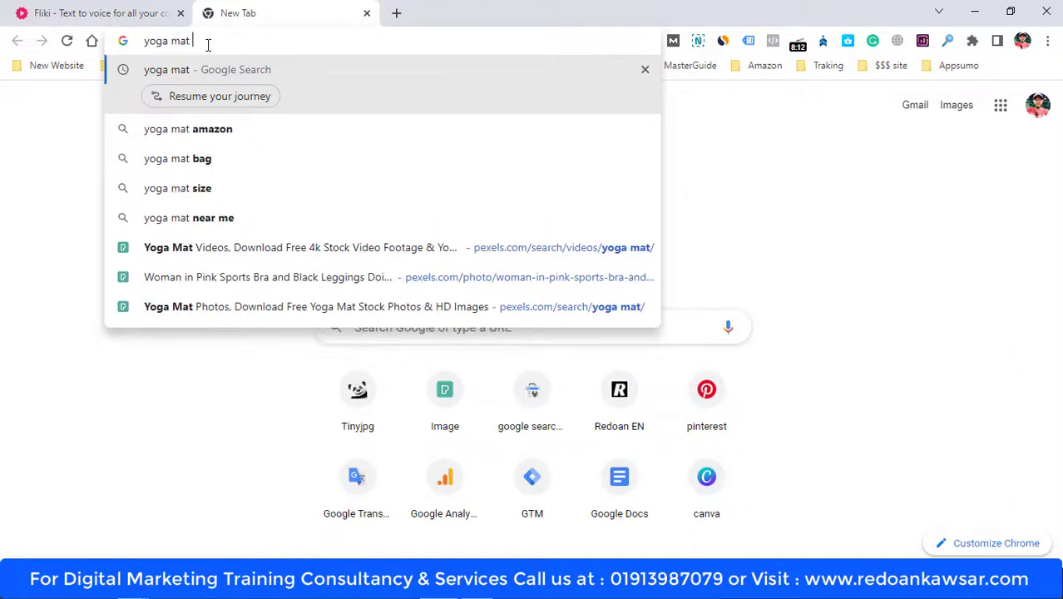
text(reviews)
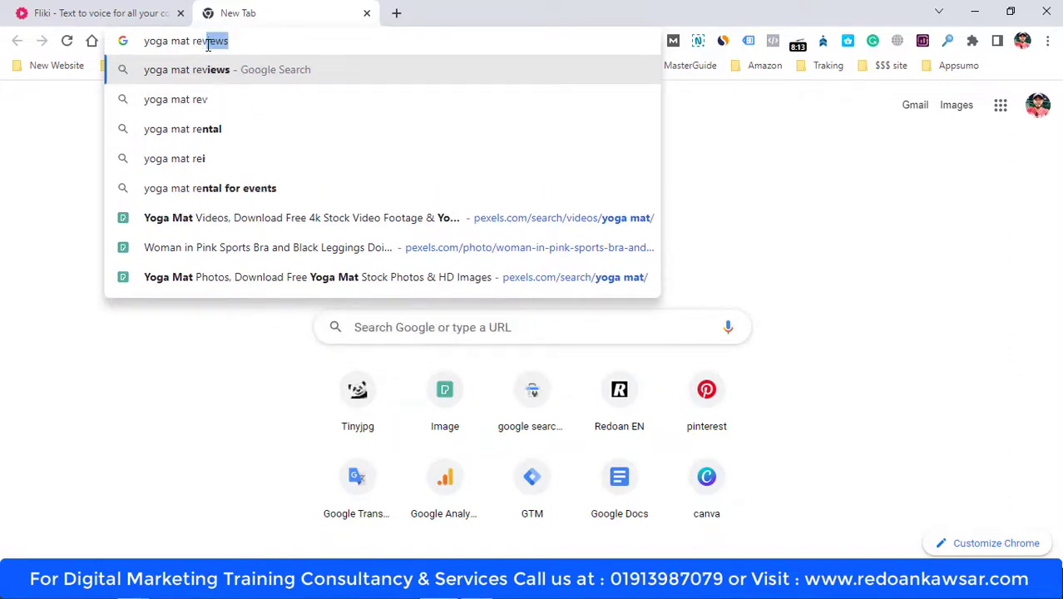
key(Return)
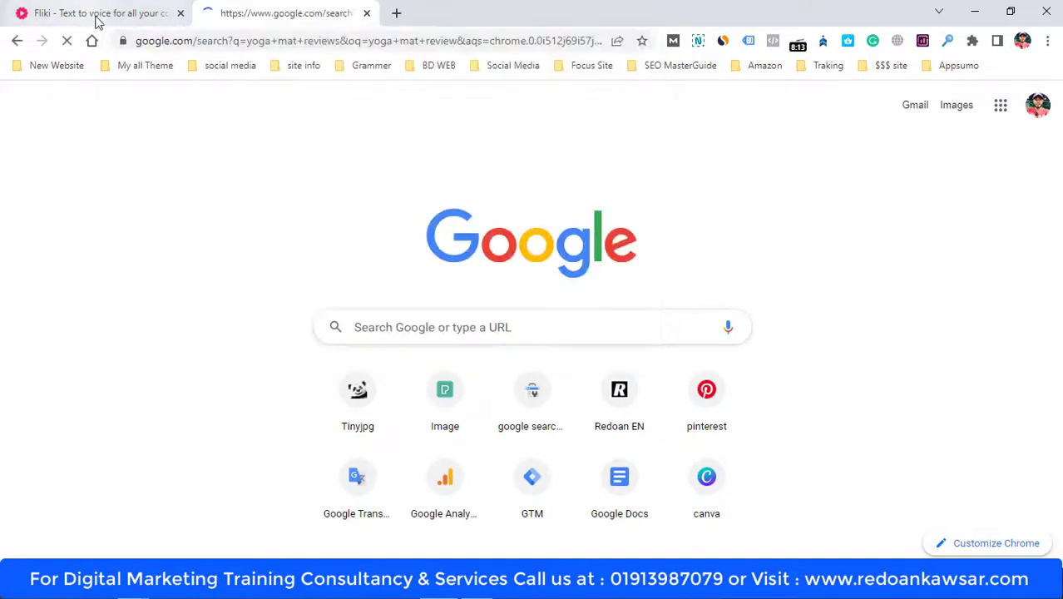
click(96, 13)
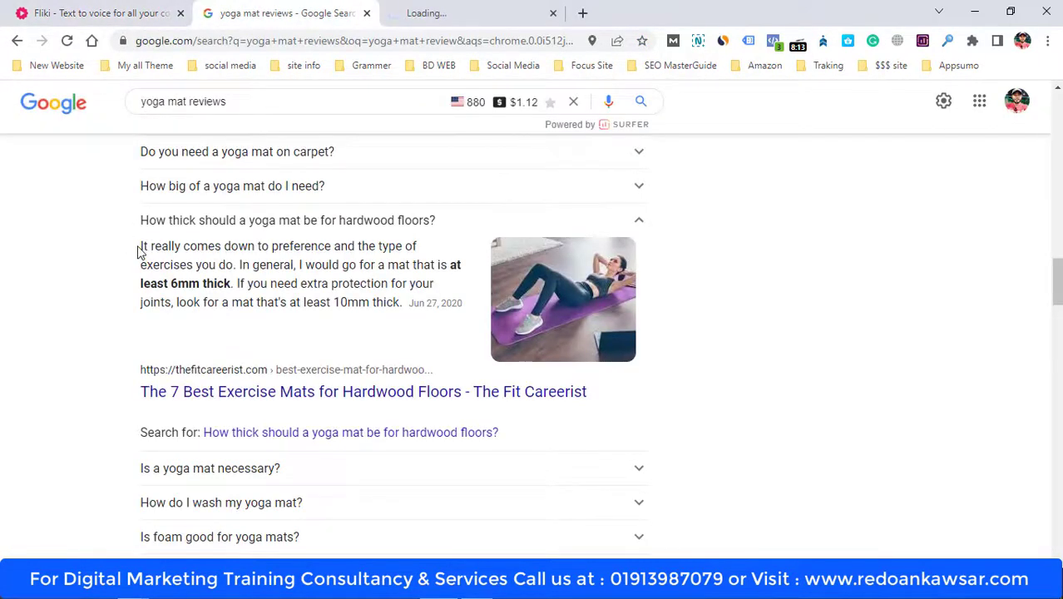
Copy Google's answer on yoga mat thickness for hardwood floors and replace the script text in the Yoga Mat Review file with it
drag(140, 251, 247, 285)
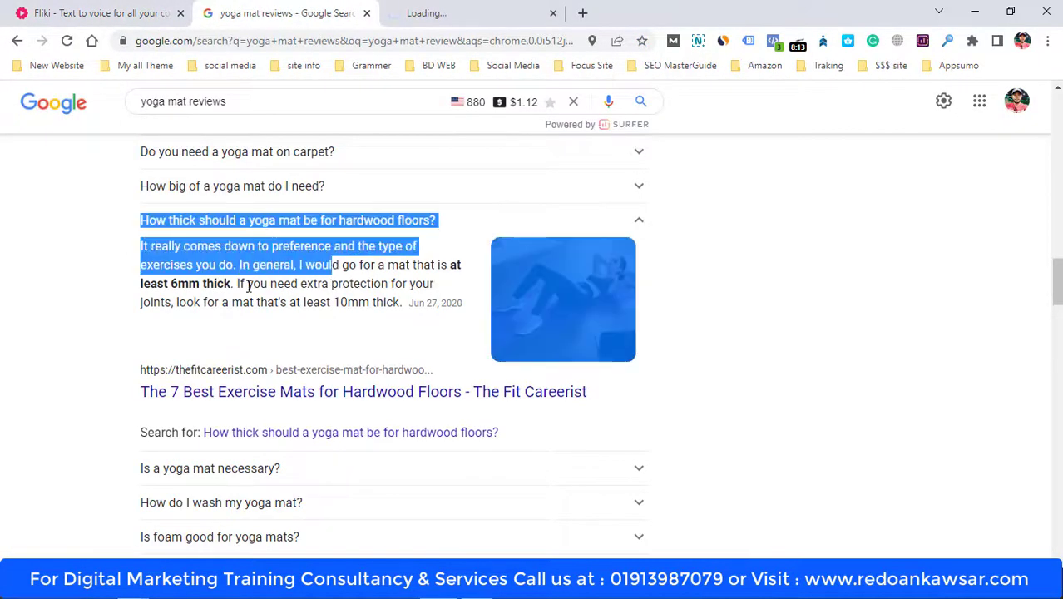
drag(399, 302, 141, 247)
right_click(195, 264)
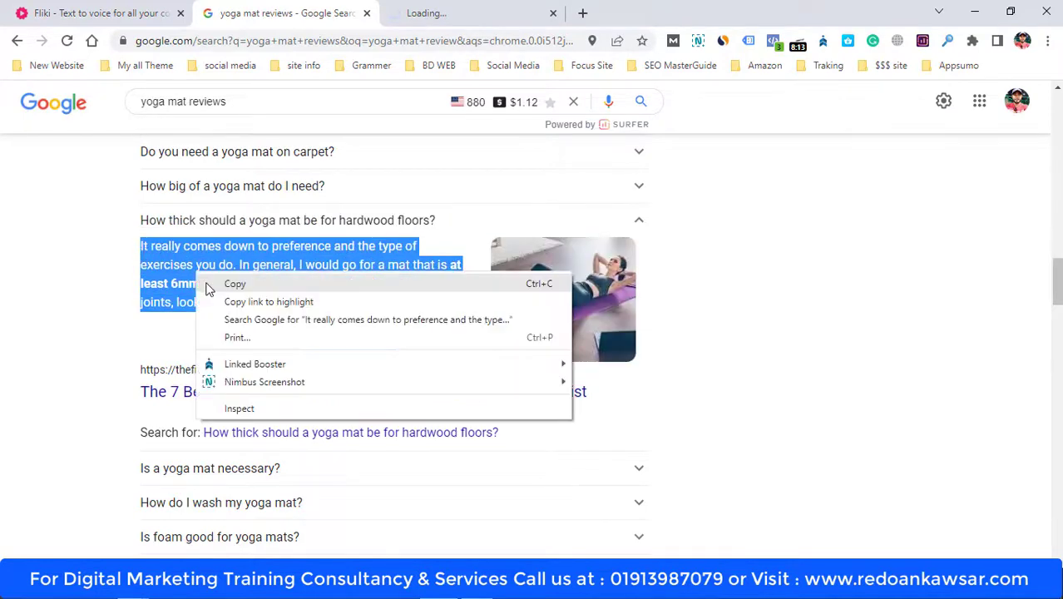
click(221, 282)
click(147, 12)
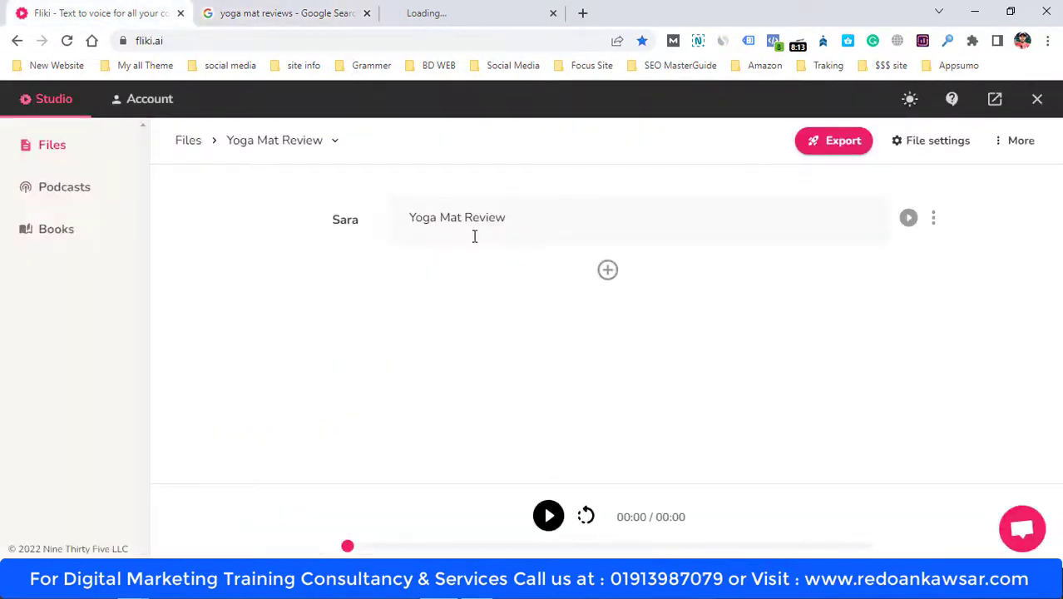
triple_click(487, 217)
key(ctrl+v)
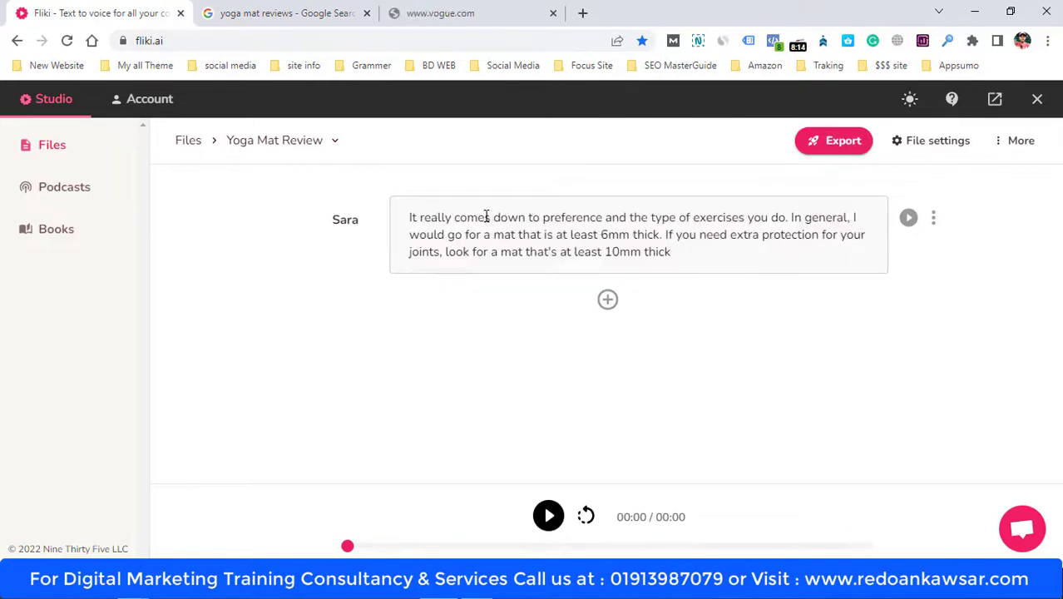
Preview the Amber and Clara voices for the script section, leaving Clara chosen
click(347, 227)
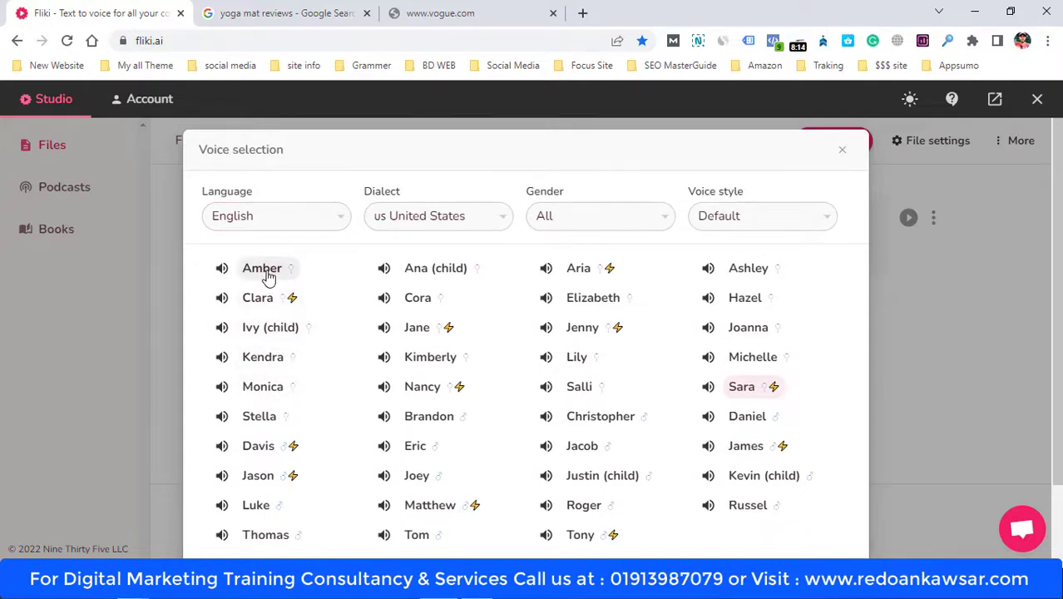
click(222, 270)
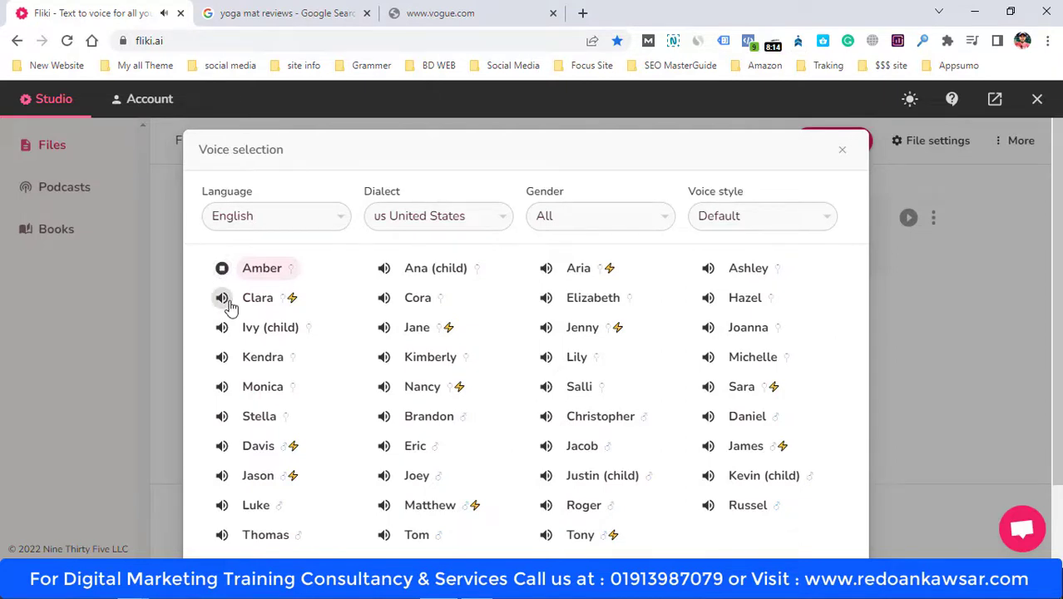
click(222, 301)
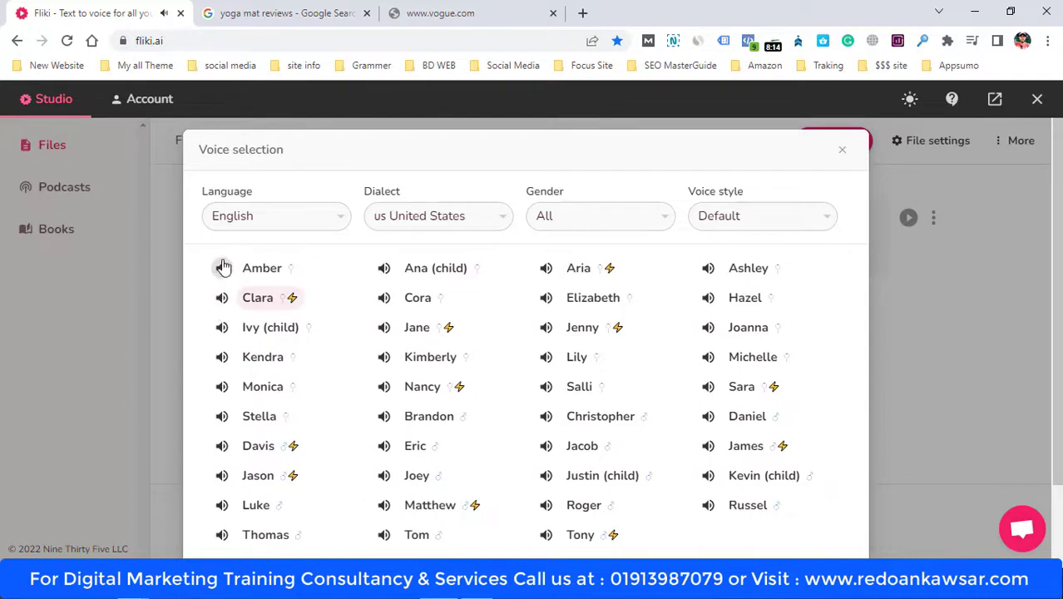
scroll(285, 333, down, 1)
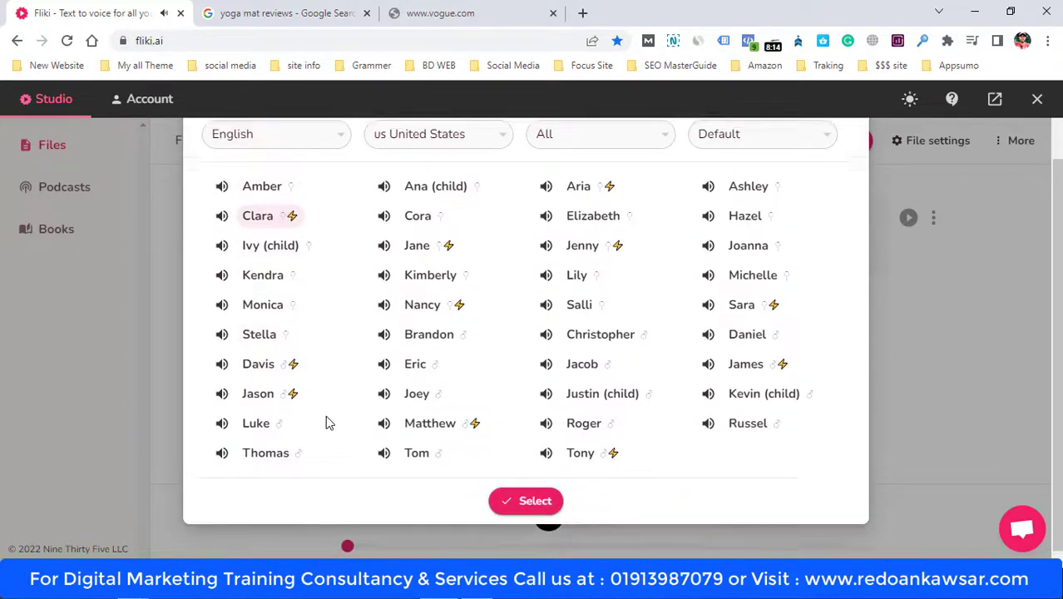
scroll(325, 418, up, 1)
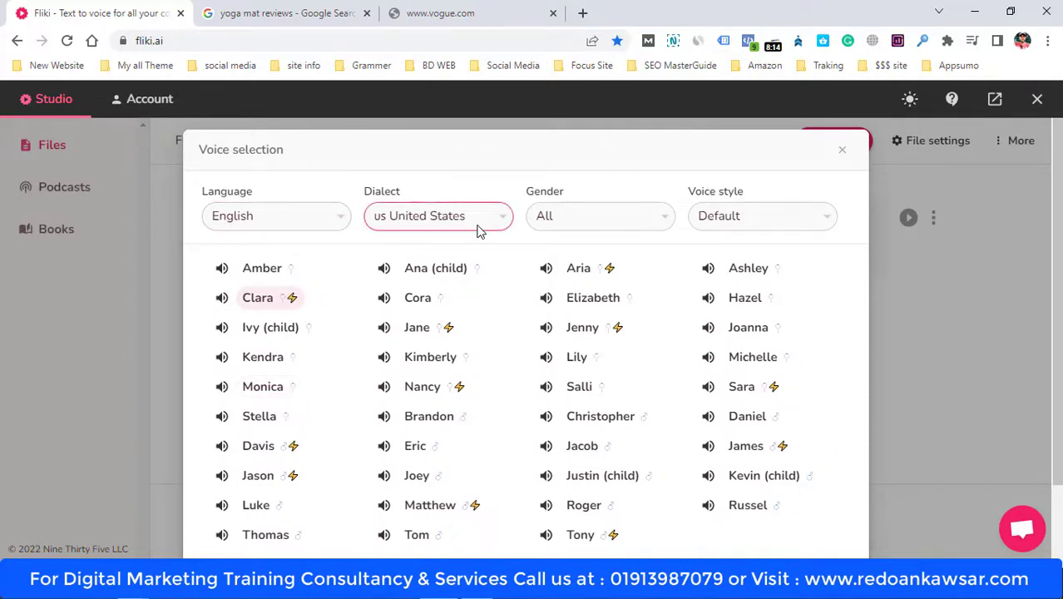
Filter the voices to Female, keep the Default voice style, and apply the Clara voice to the section
click(620, 218)
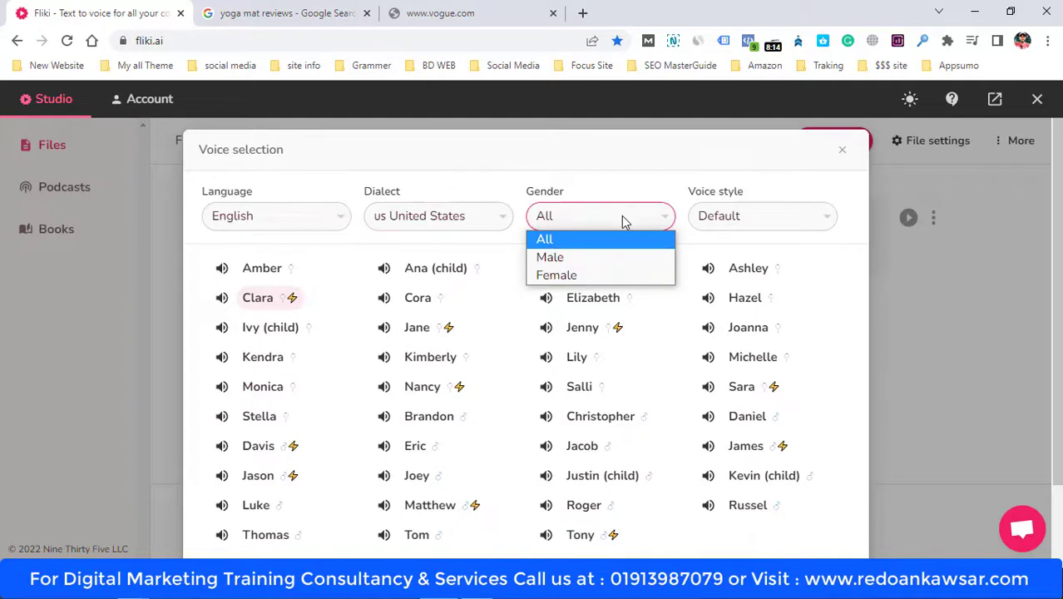
click(631, 274)
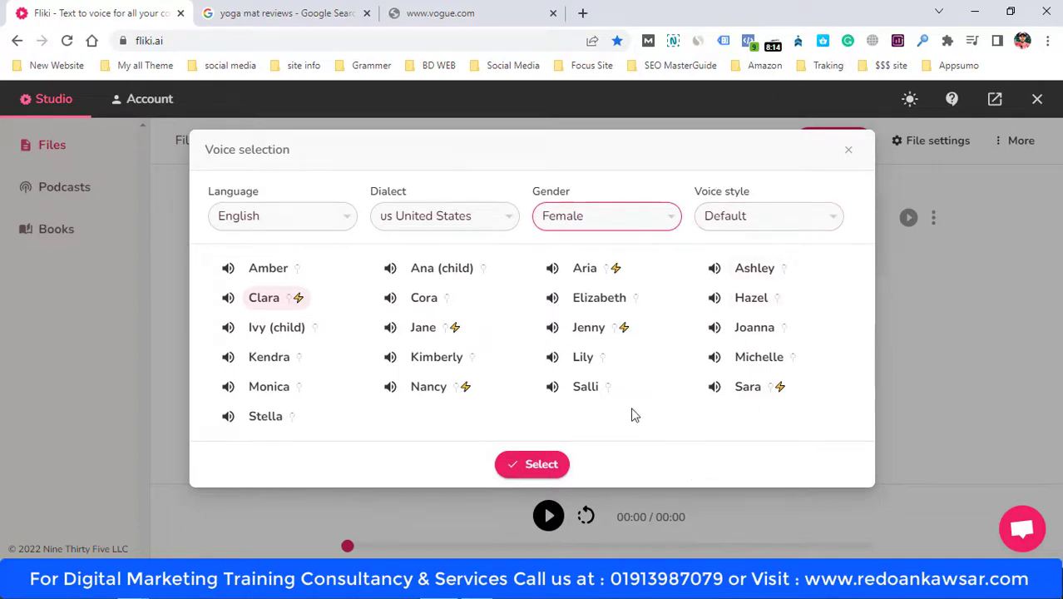
click(774, 219)
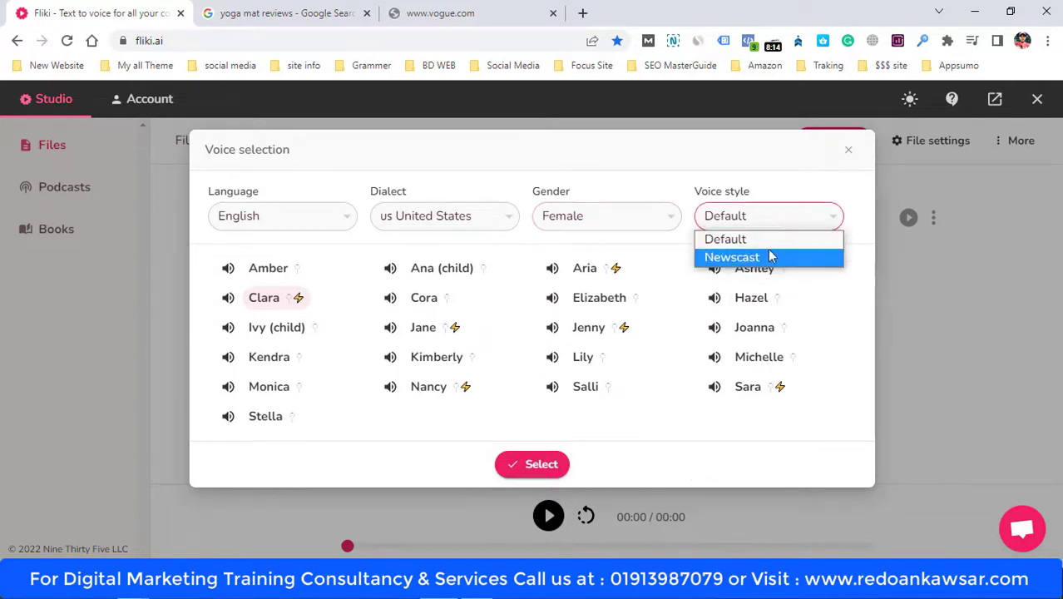
click(809, 180)
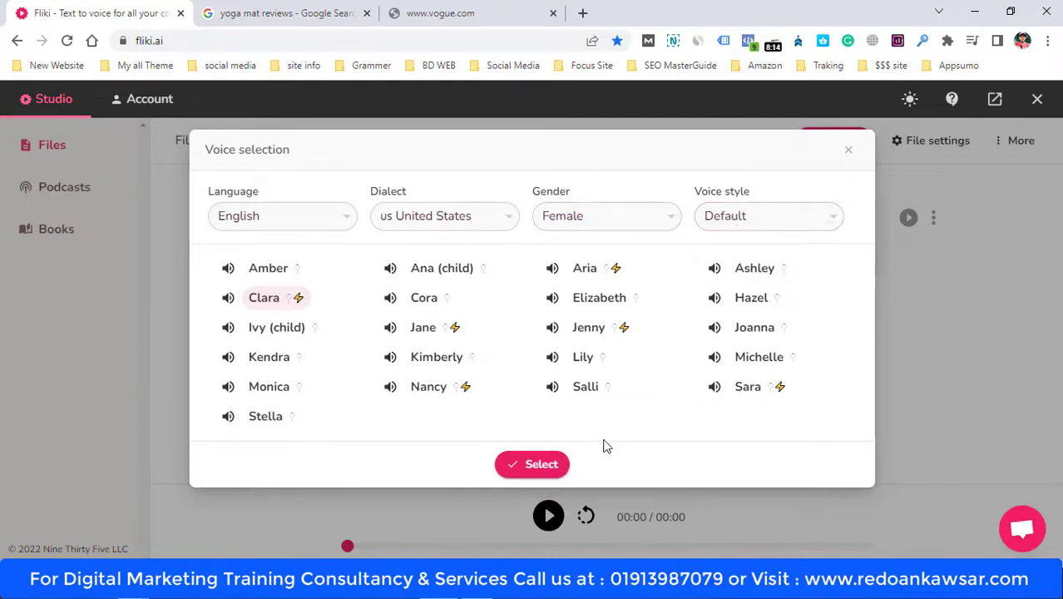
click(548, 463)
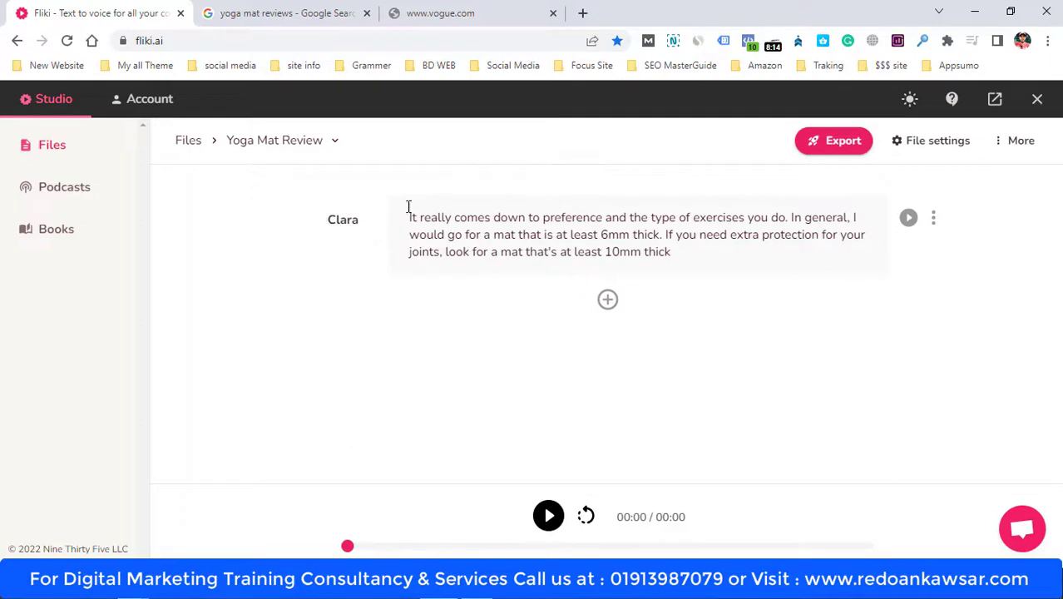
Play the narration and look over the voice options for the first section without changing the voice
click(545, 516)
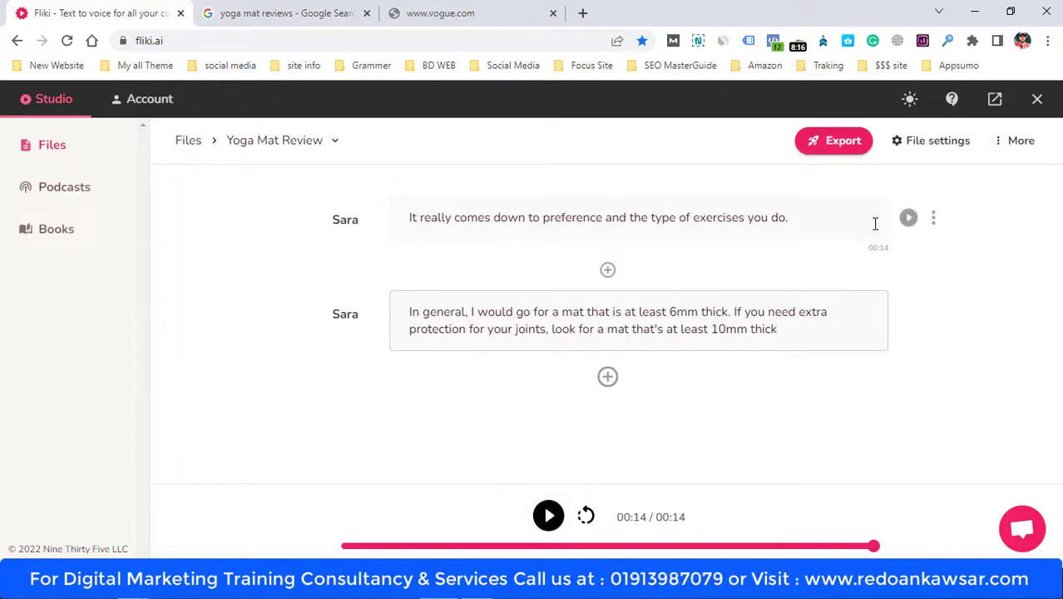
click(551, 516)
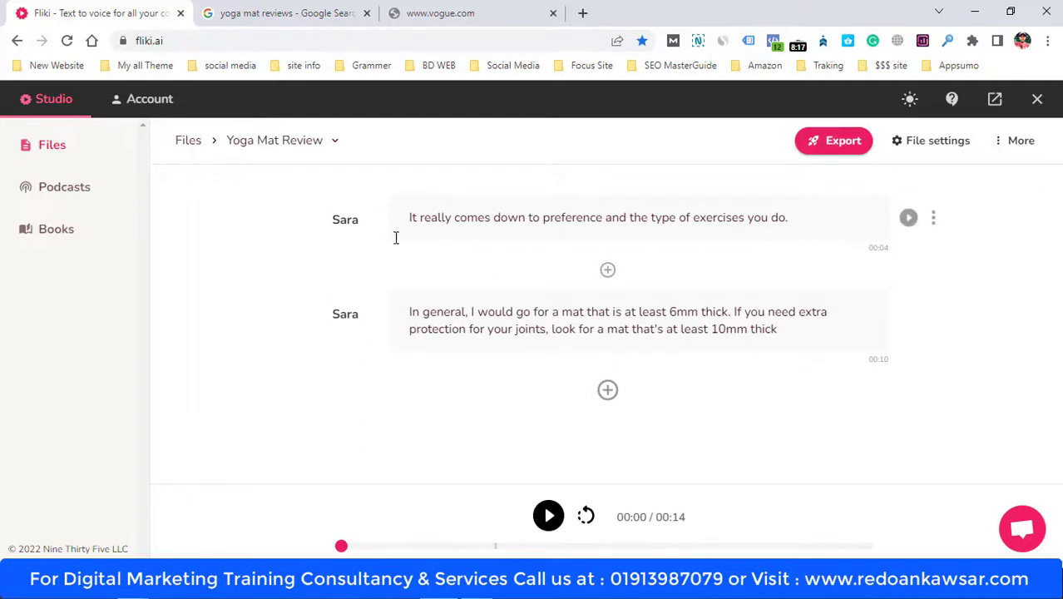
click(345, 219)
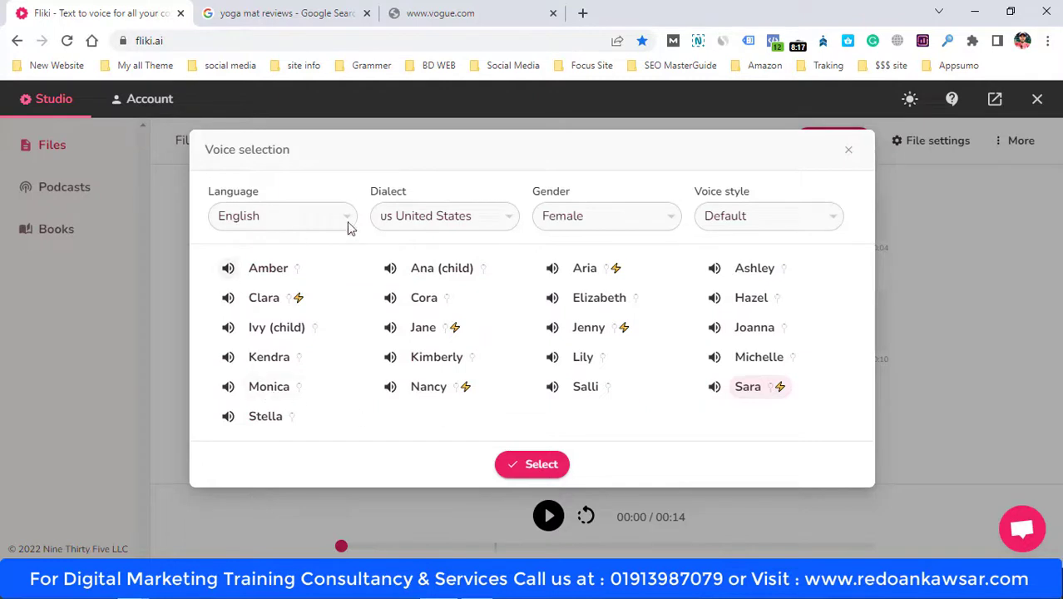
click(848, 150)
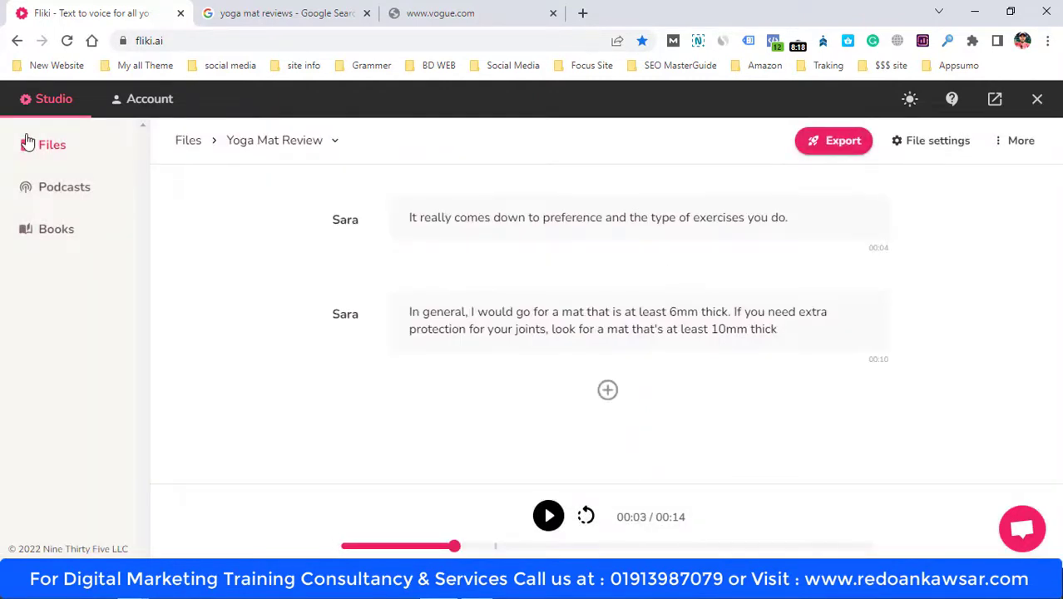
Return to the Studio files and create a video file named "Yoga video"
click(41, 101)
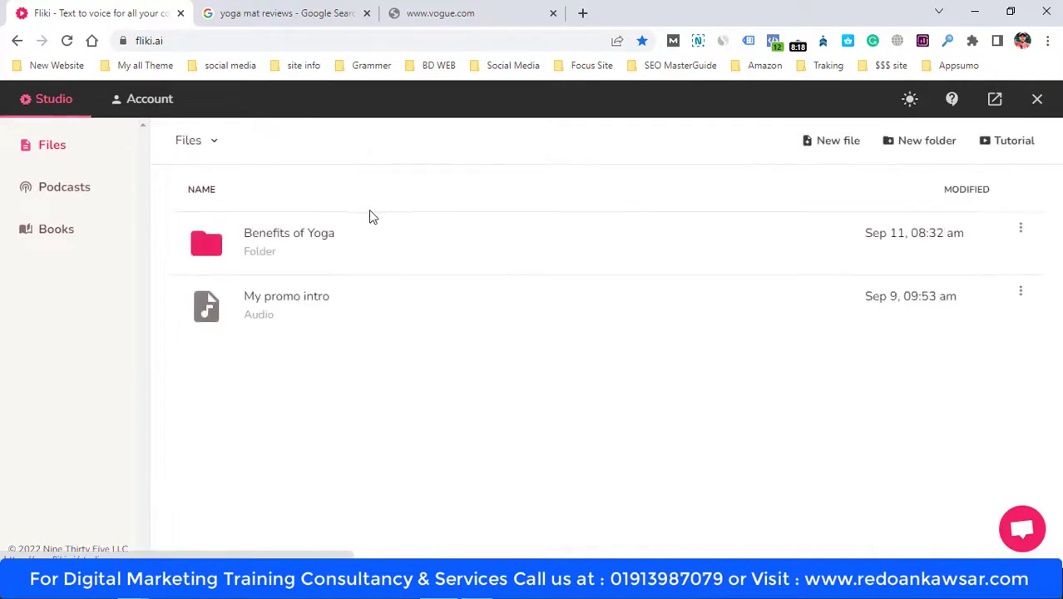
click(837, 142)
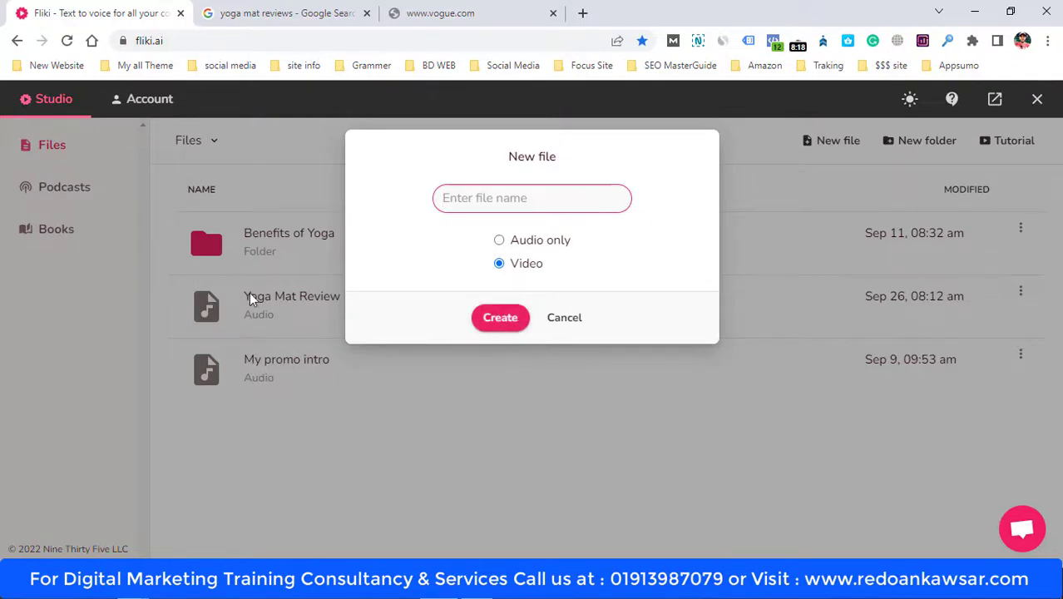
click(499, 324)
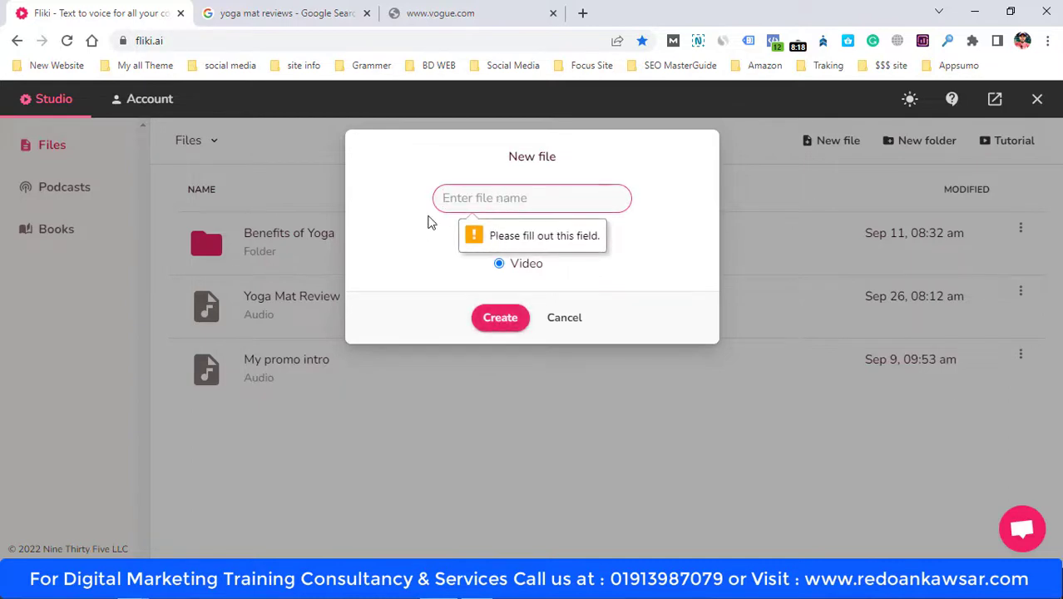
text(Yoga video)
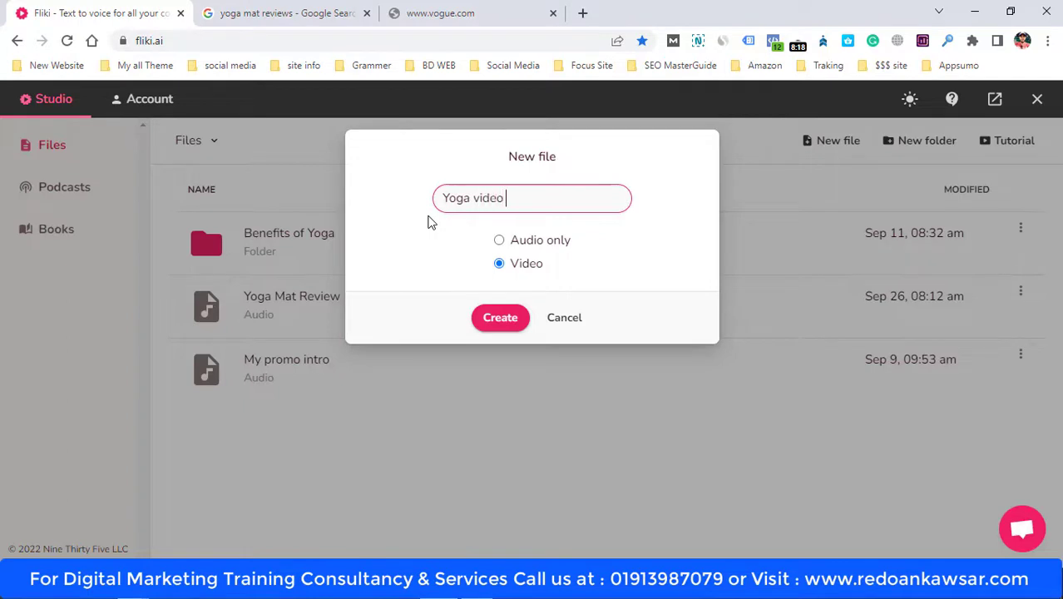
click(509, 323)
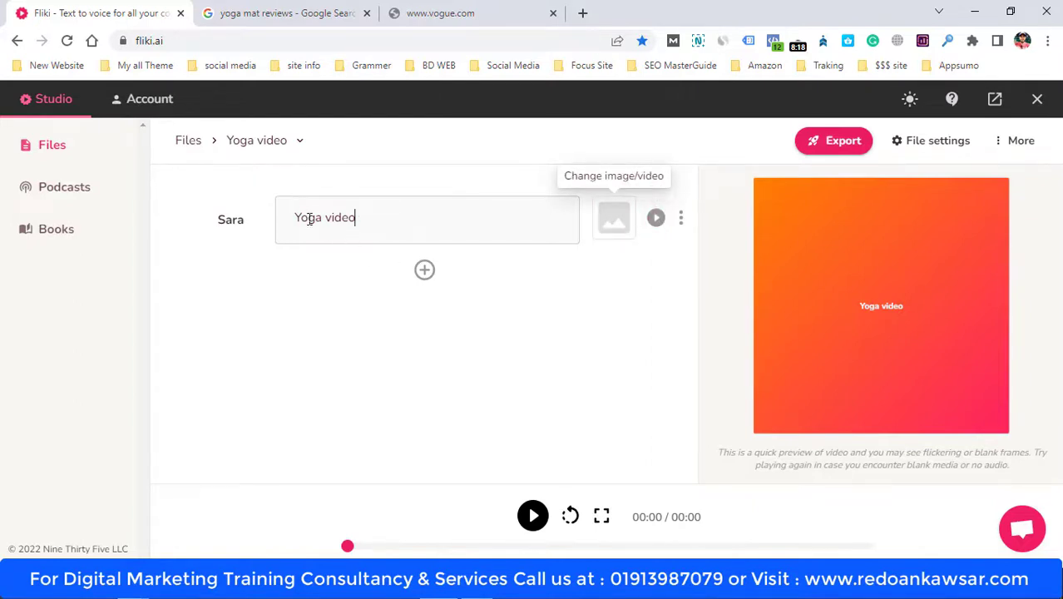
Set the section's media to the yoga clip production ID_4535165.mp4 from the personal library
click(617, 233)
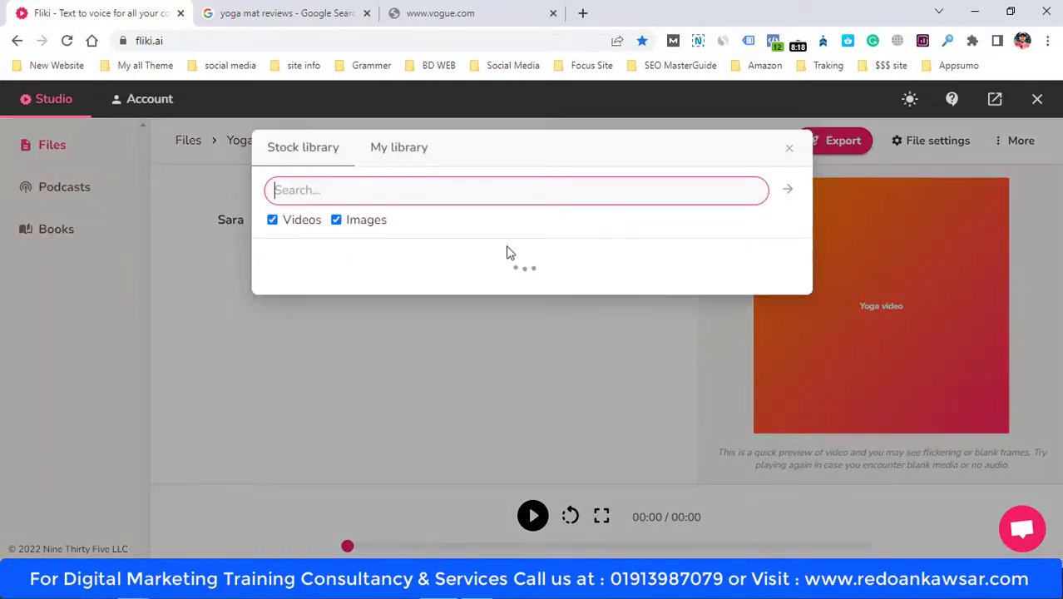
click(392, 149)
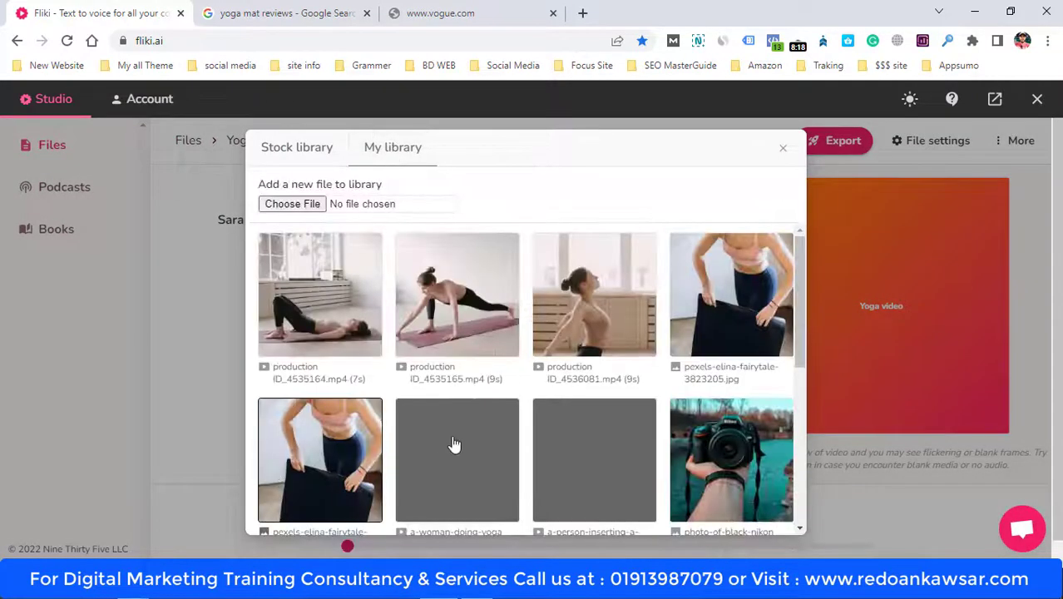
scroll(745, 385, down, 2)
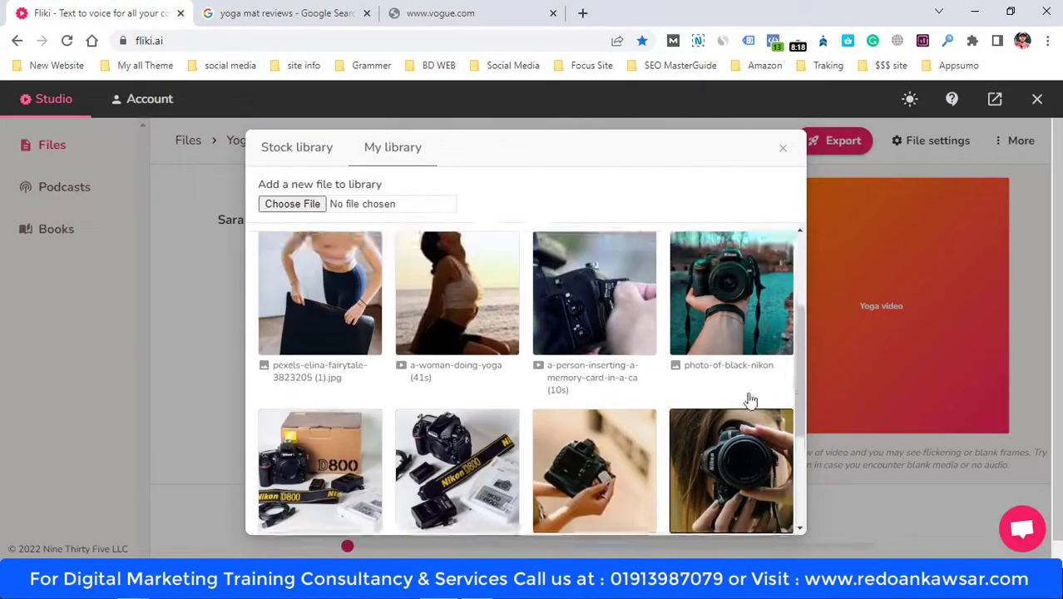
scroll(750, 398, up, 3)
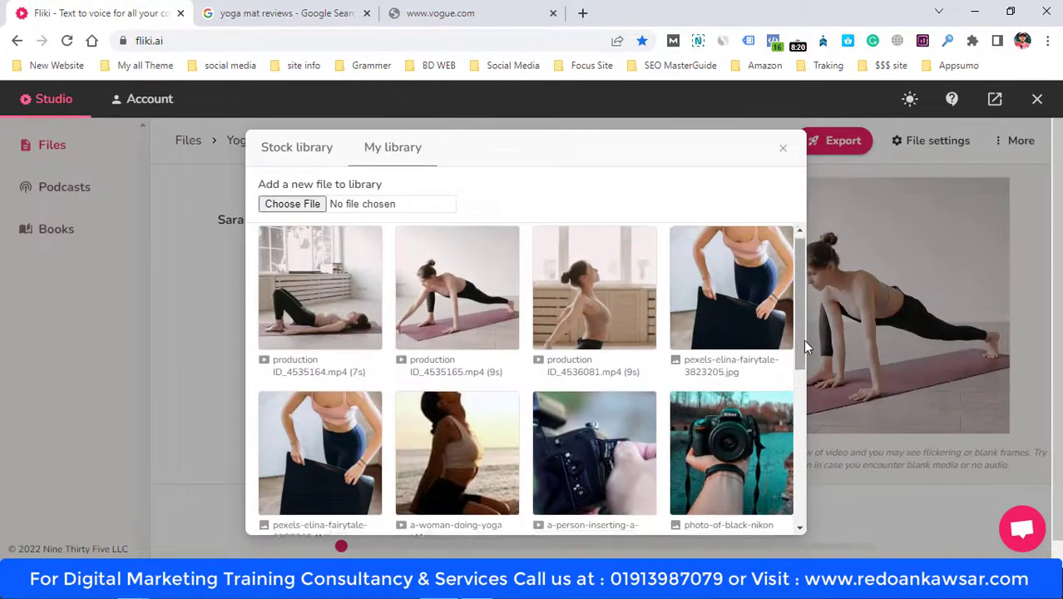
scroll(802, 339, down, 2)
scroll(802, 340, up, 2)
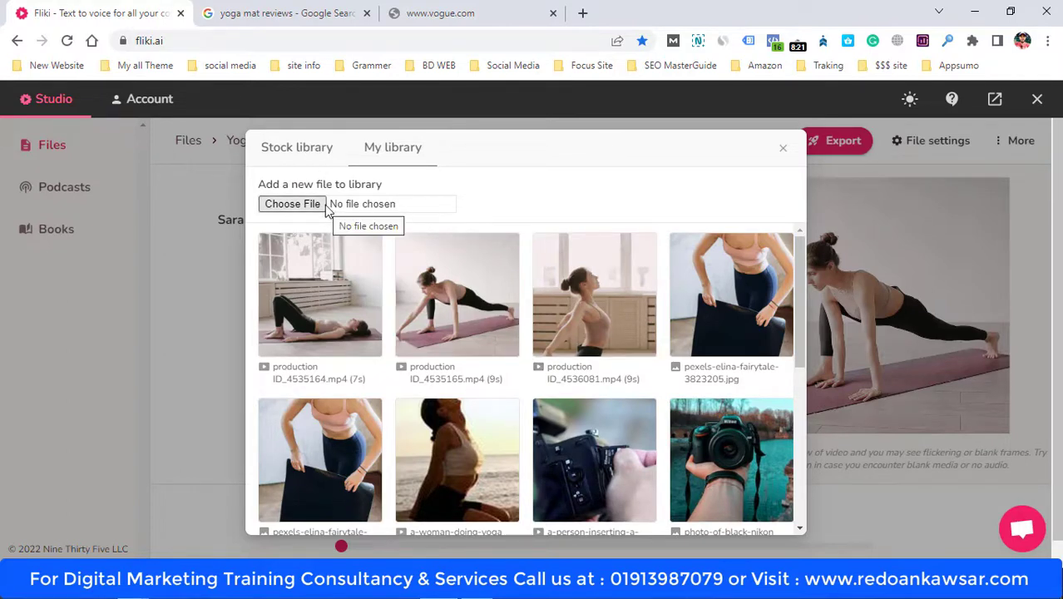
click(426, 281)
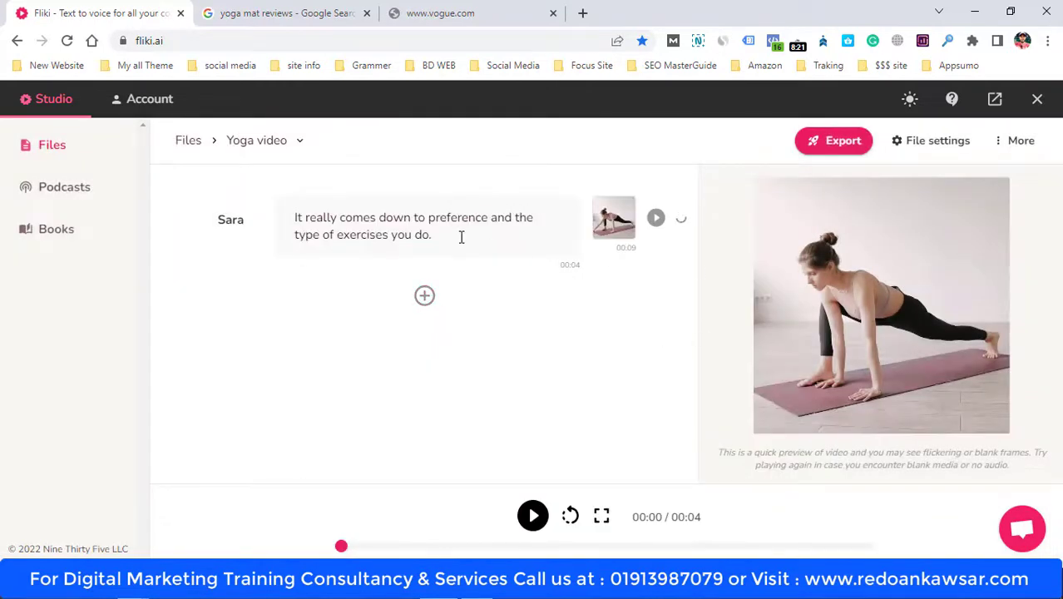
Play the Yoga video preview, pause it partway, and check the subtitle text overlaid on the clip
drag(460, 237, 276, 221)
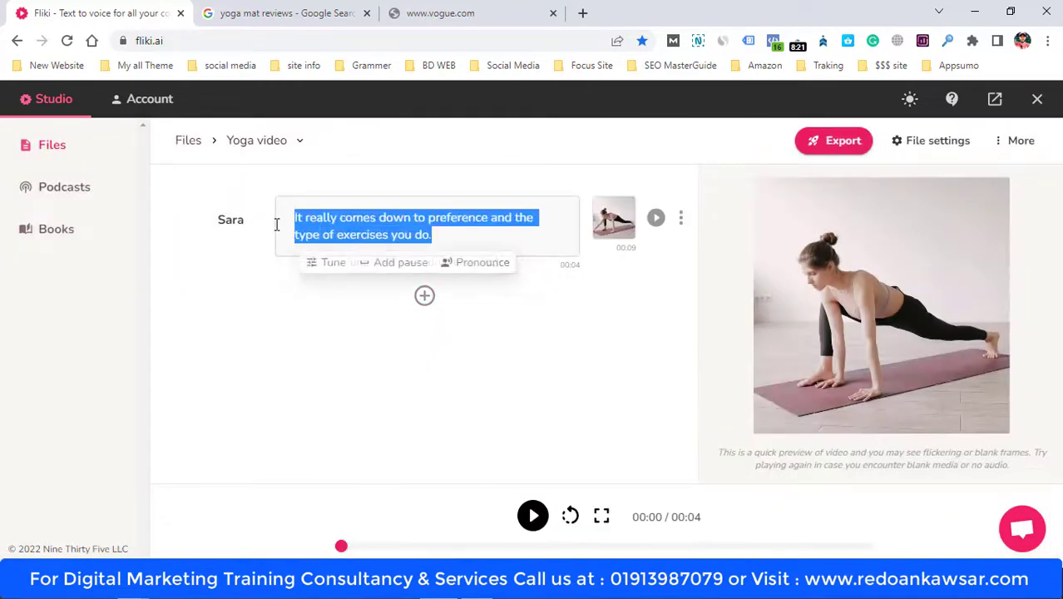
click(259, 211)
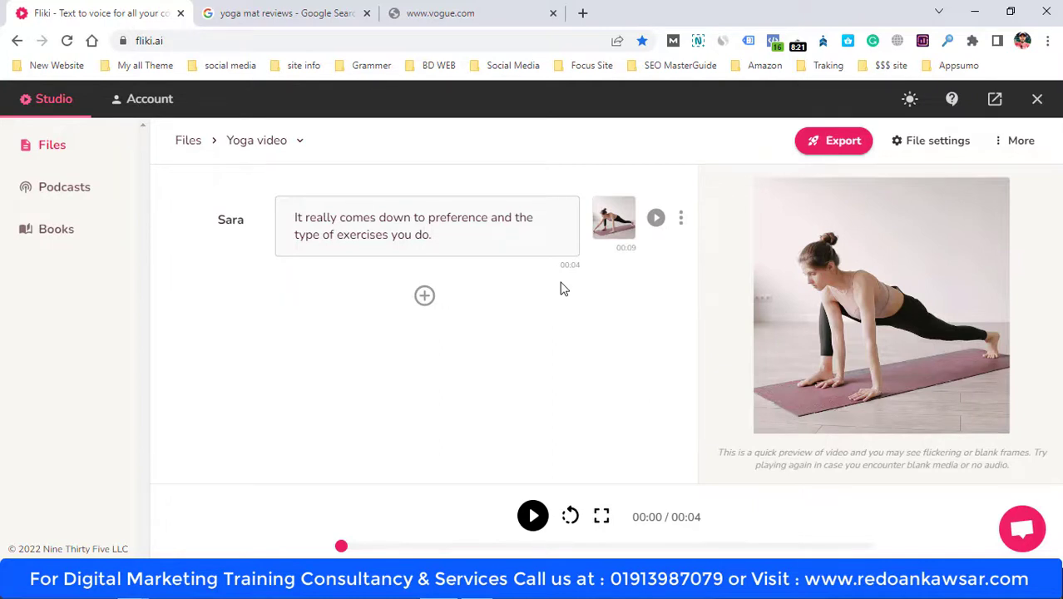
click(666, 377)
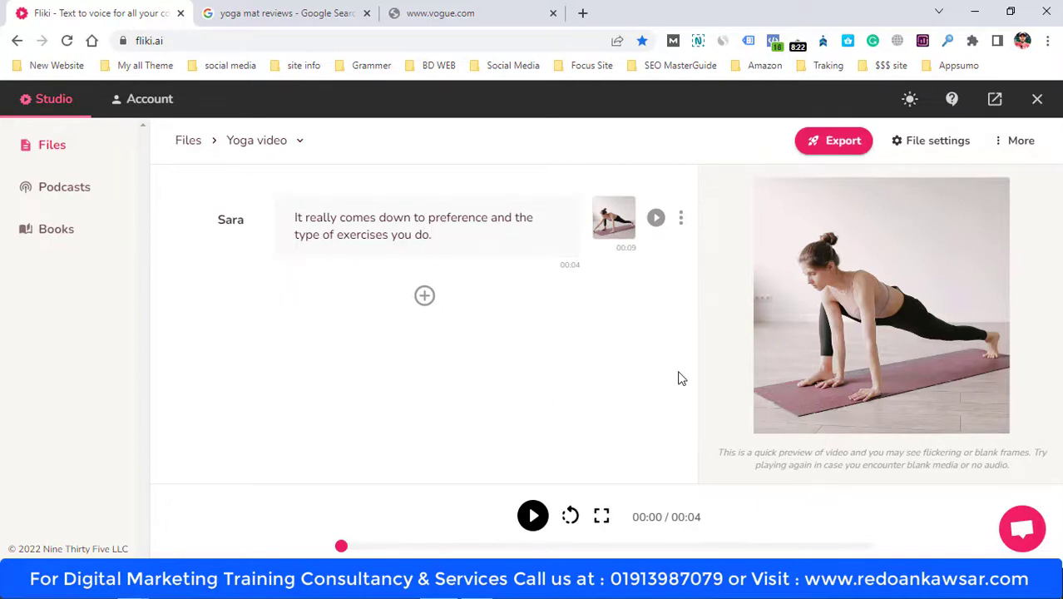
click(534, 522)
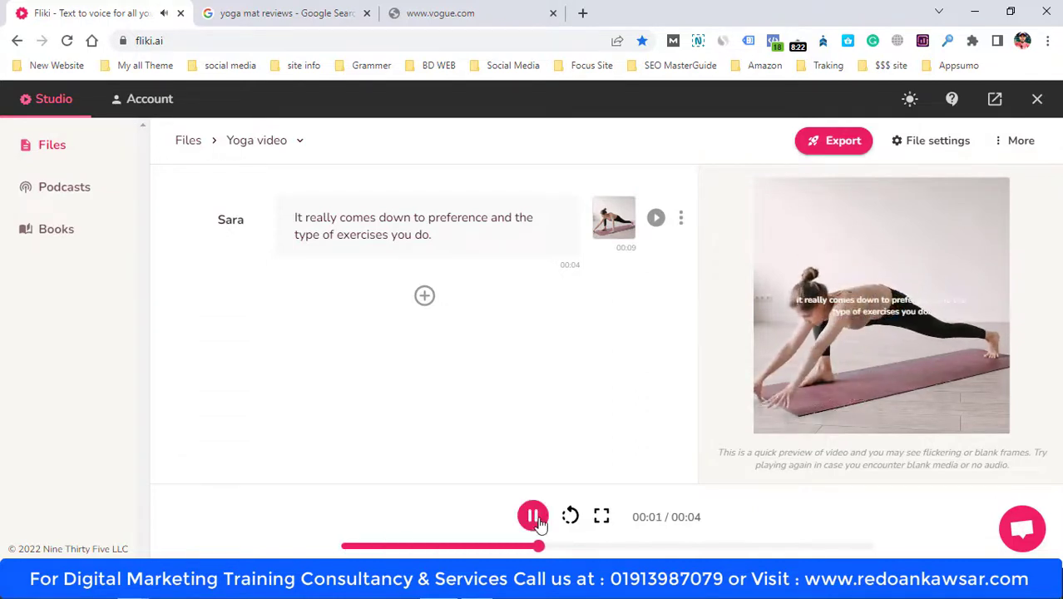
click(533, 517)
drag(780, 312, 973, 327)
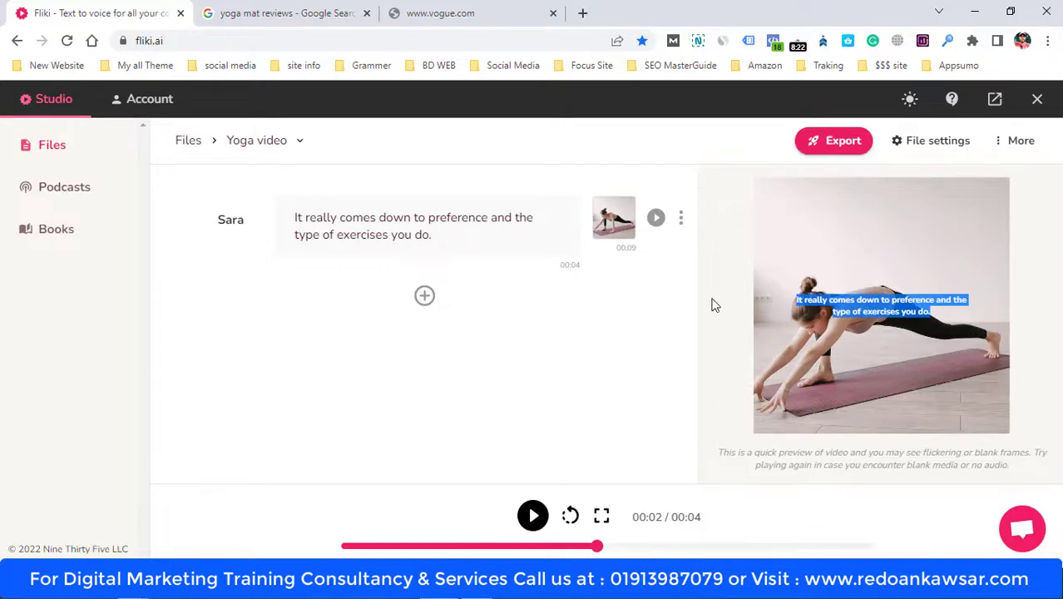
In the file settings, try the Bottom subtitle placement, then turn off subtitles within the video
click(933, 143)
scroll(631, 383, down, 1)
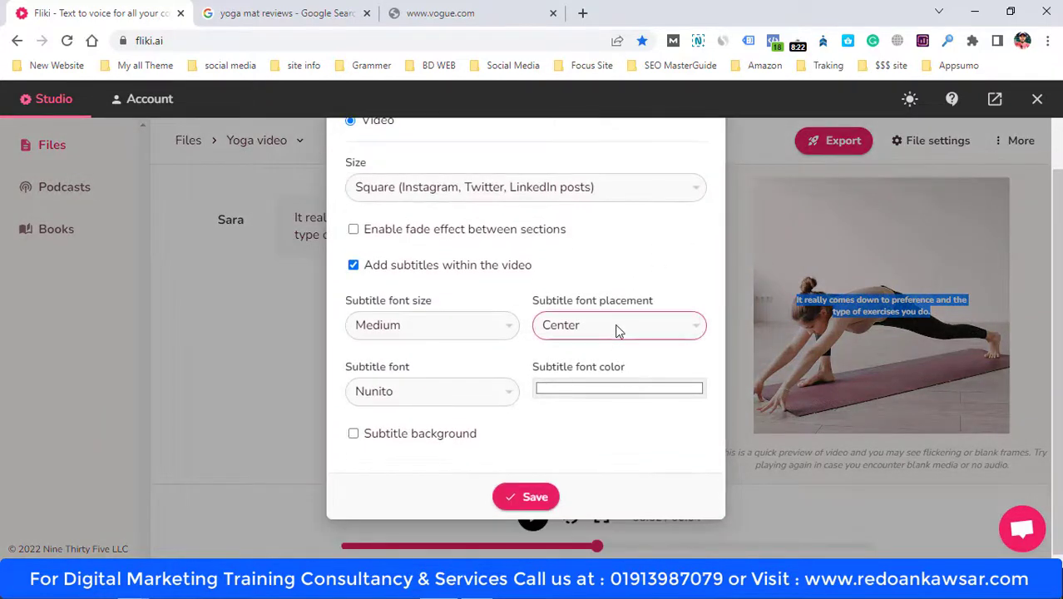
click(620, 329)
click(613, 402)
click(454, 389)
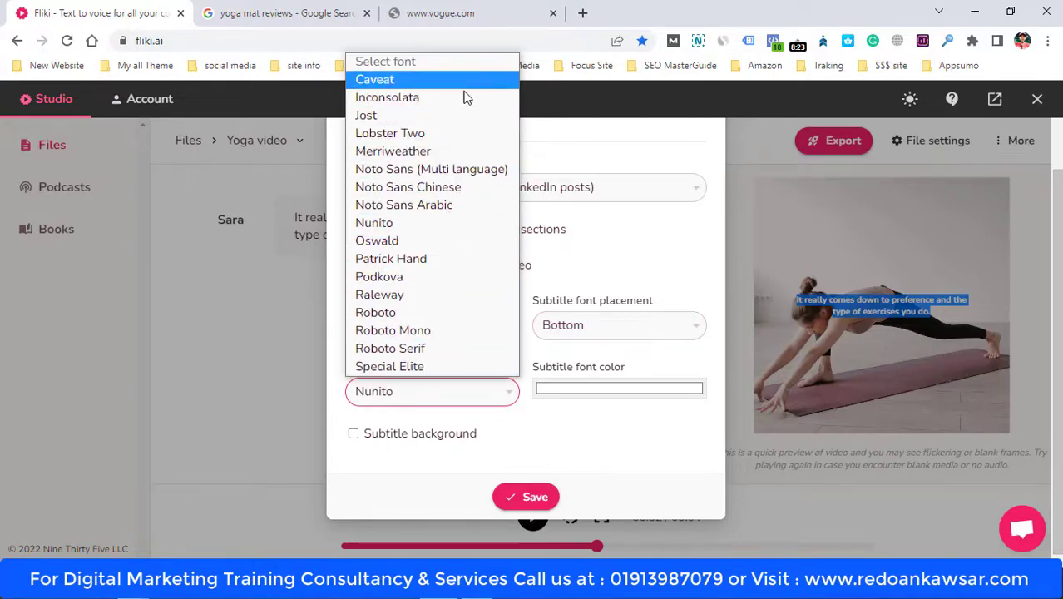
click(668, 304)
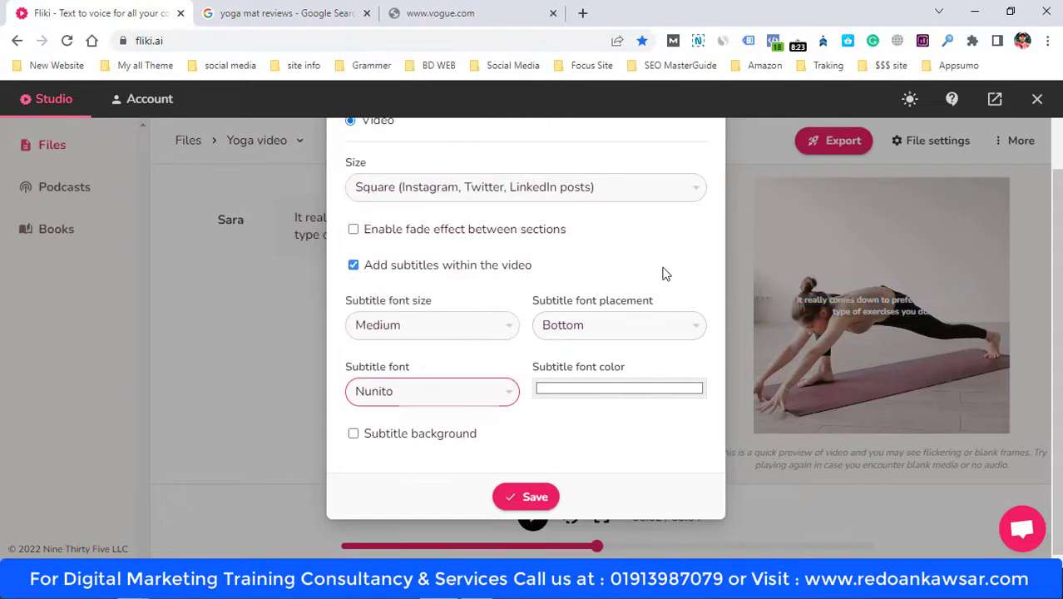
click(520, 265)
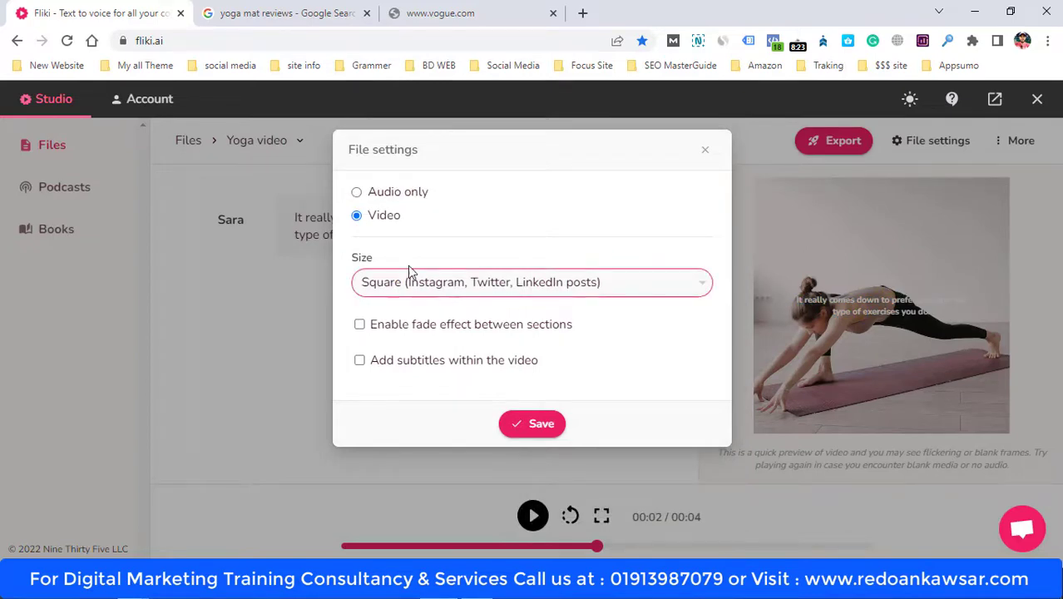
click(704, 150)
Enable the fade effect between sections in the file settings, keeping the Square video size
click(927, 141)
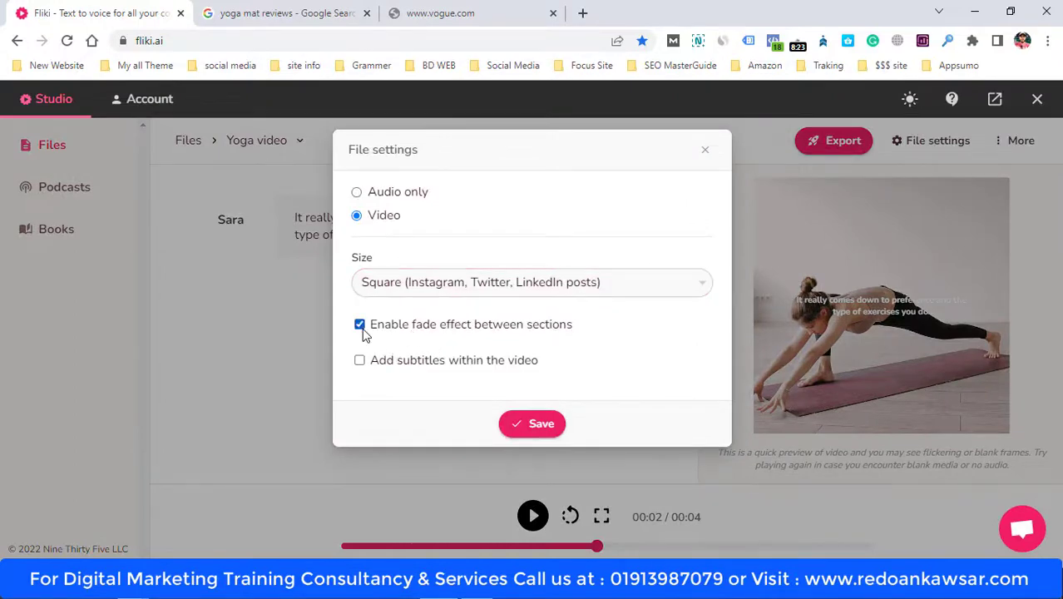
click(429, 286)
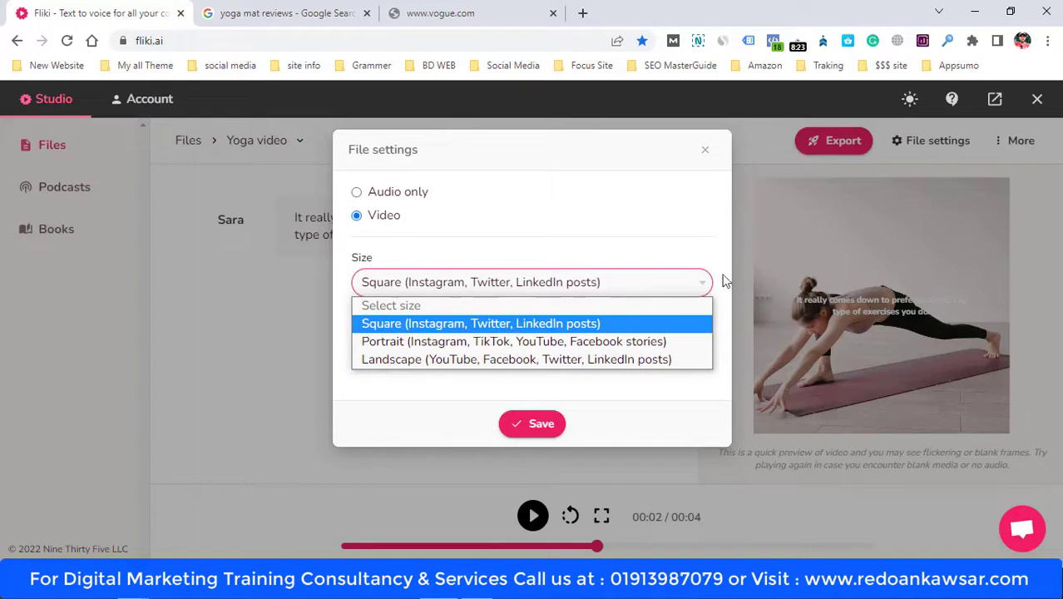
click(708, 155)
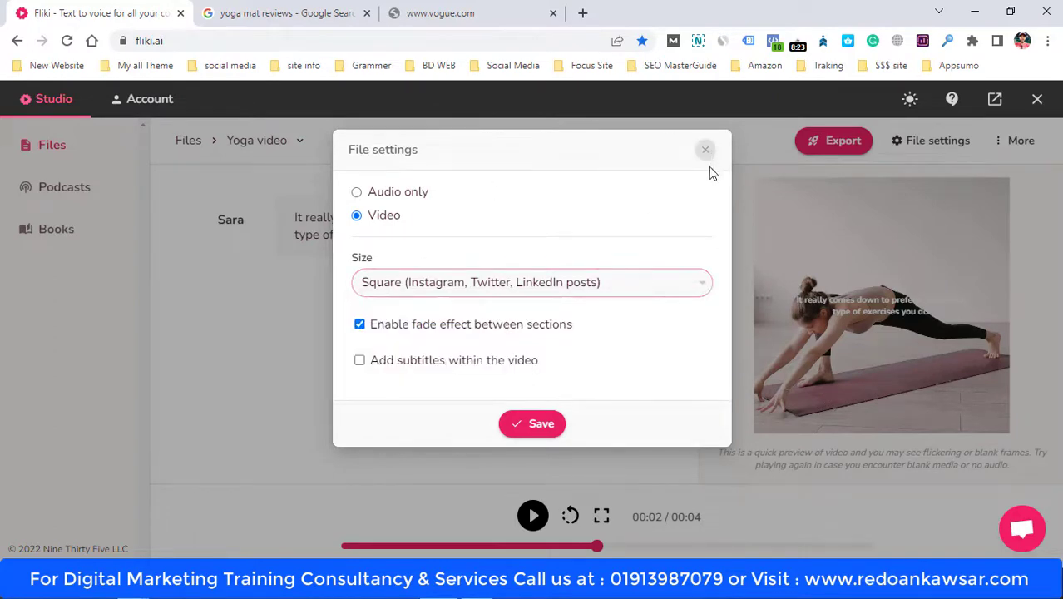
click(706, 158)
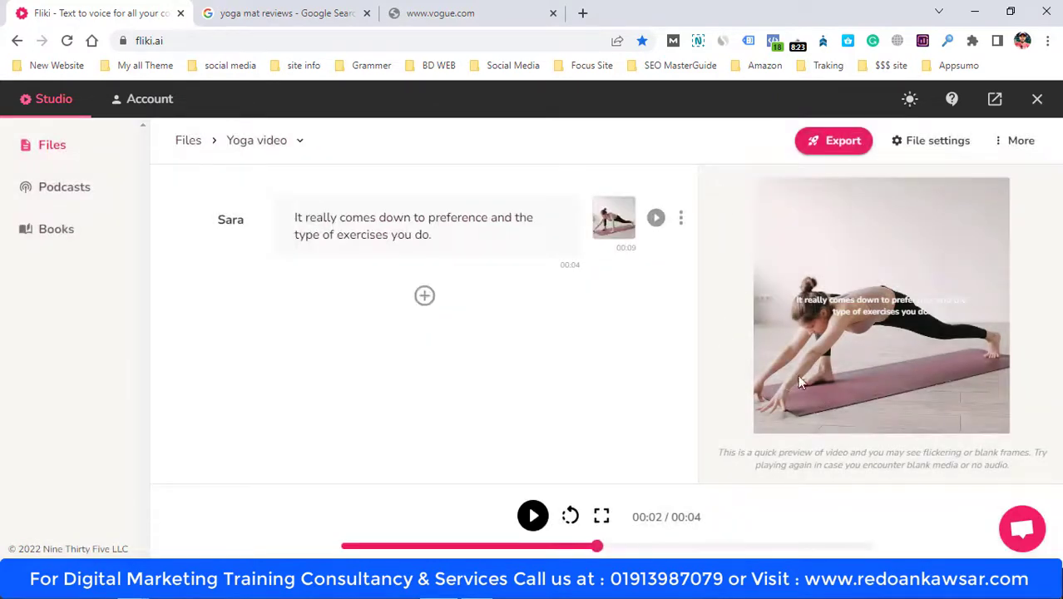
Turn on subtitles within the video, place them at the Bottom, and save the file settings
click(965, 140)
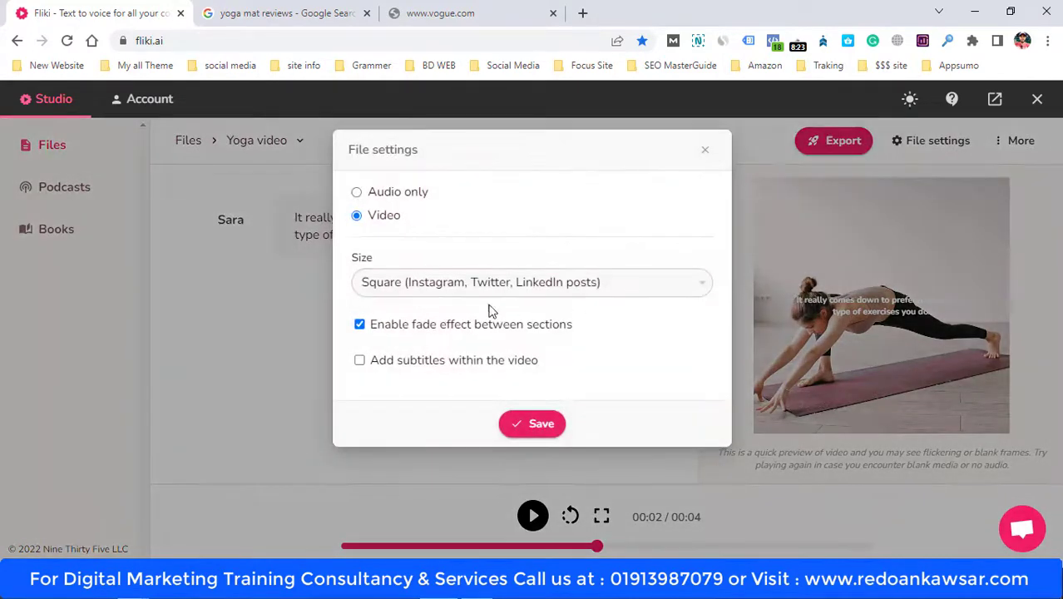
click(360, 361)
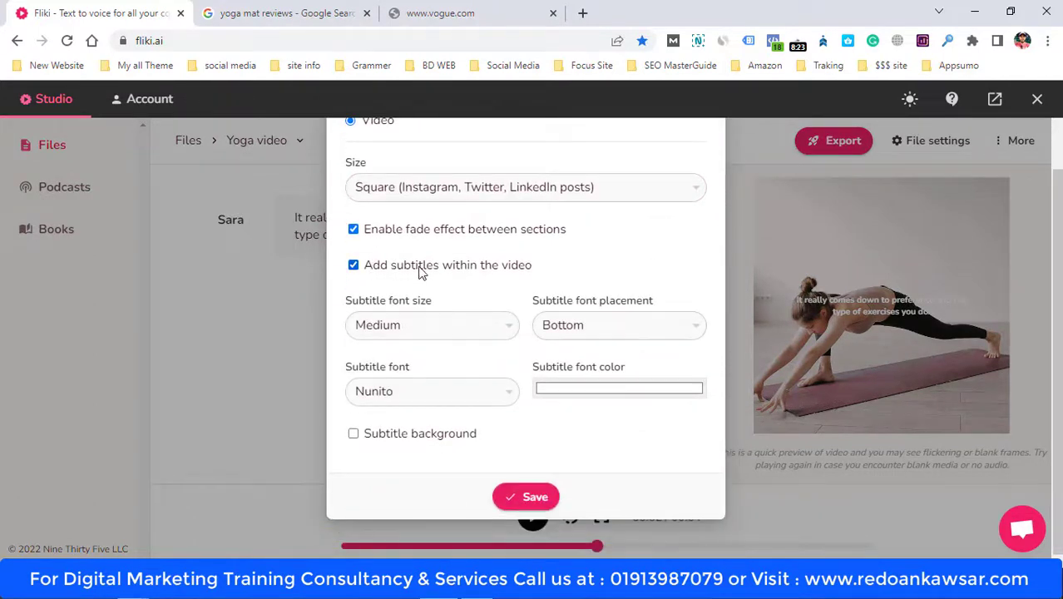
click(624, 328)
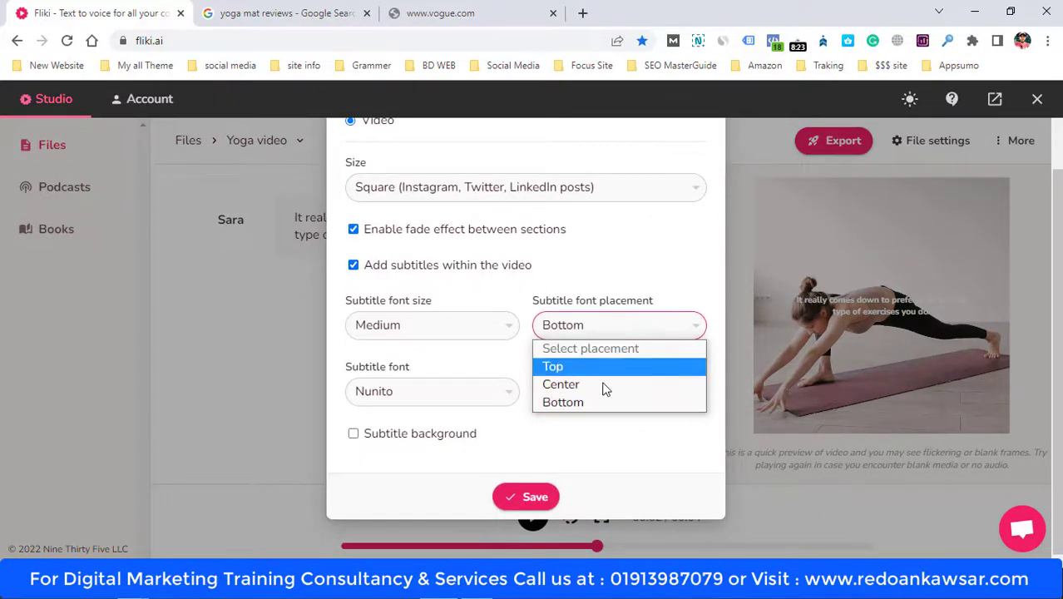
click(577, 403)
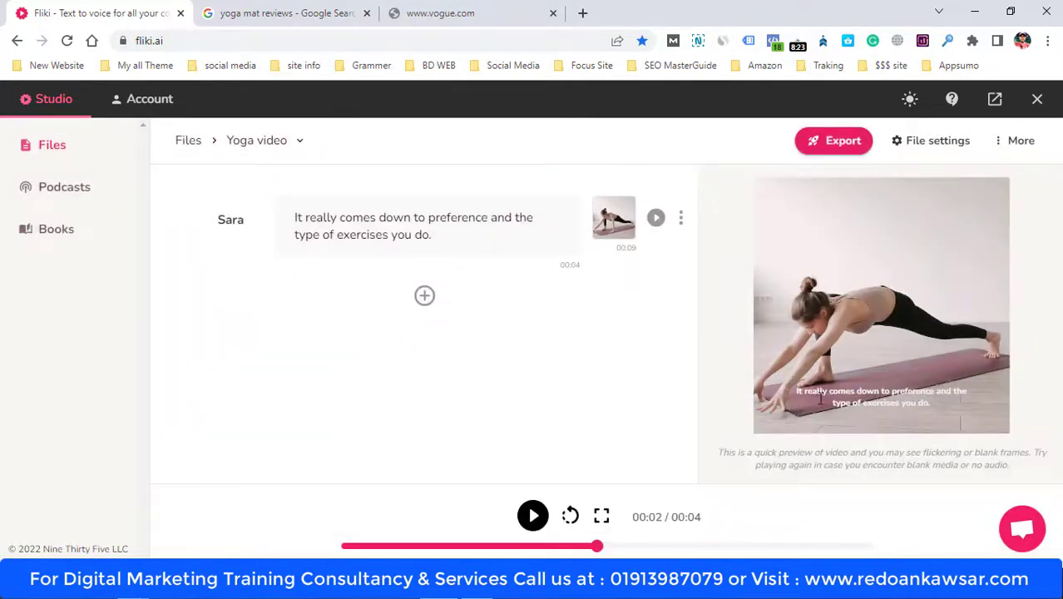
Review the size, fade and subtitle options in the file settings without changing them
click(932, 153)
scroll(600, 356, down, 2)
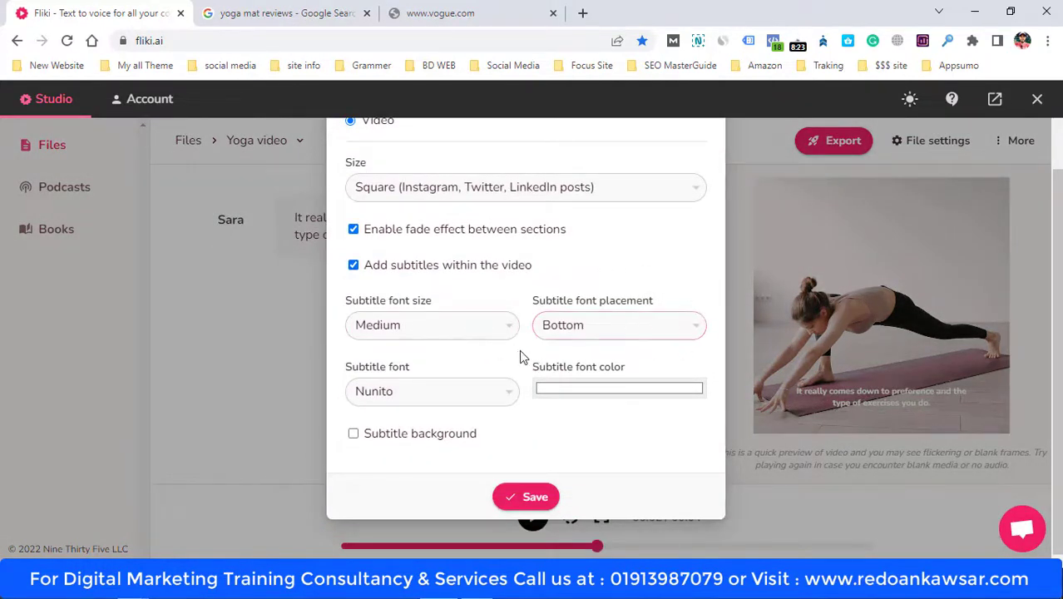
scroll(381, 443, up, 2)
scroll(503, 475, down, 2)
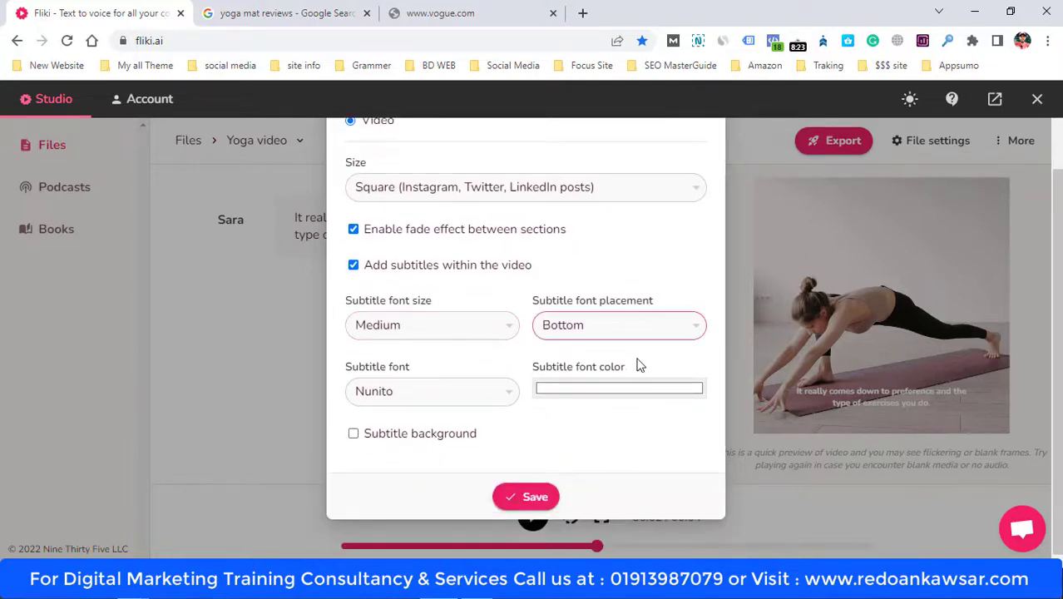
click(209, 333)
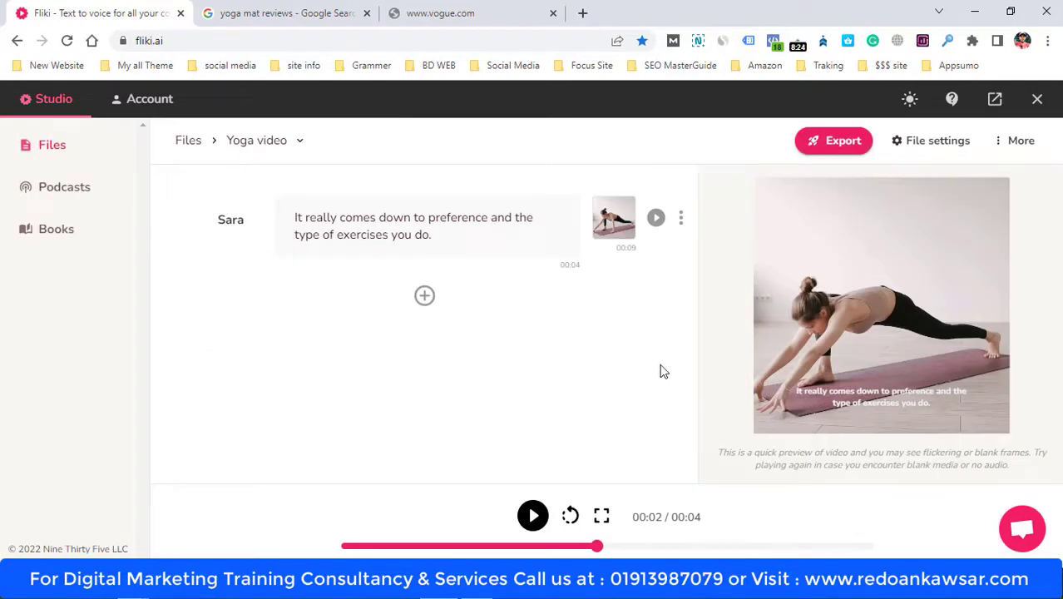
Replay the video preview from the start to check the subtitle placement, and pause it
click(532, 515)
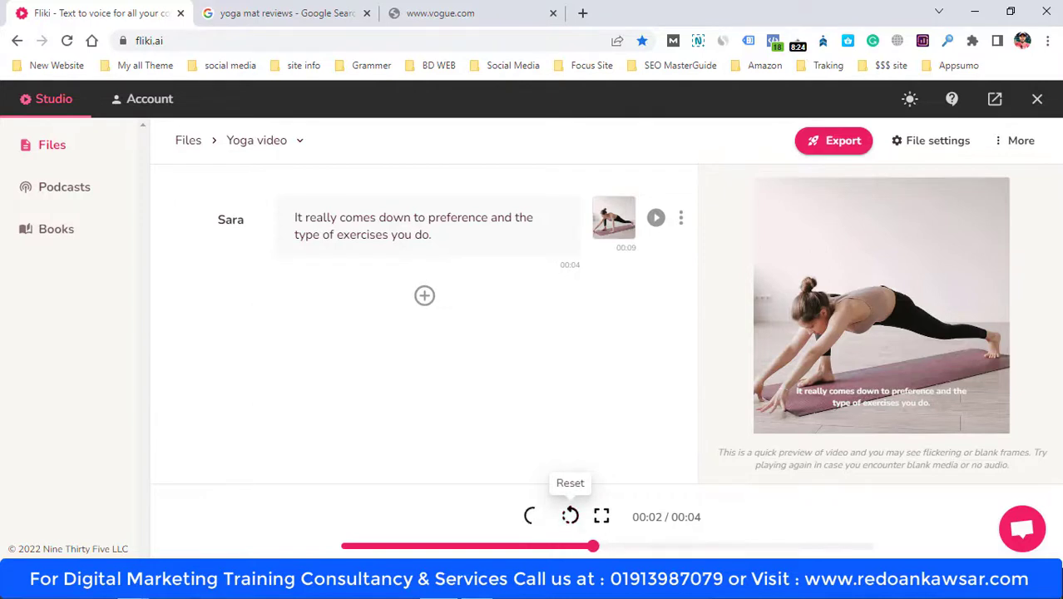
click(570, 514)
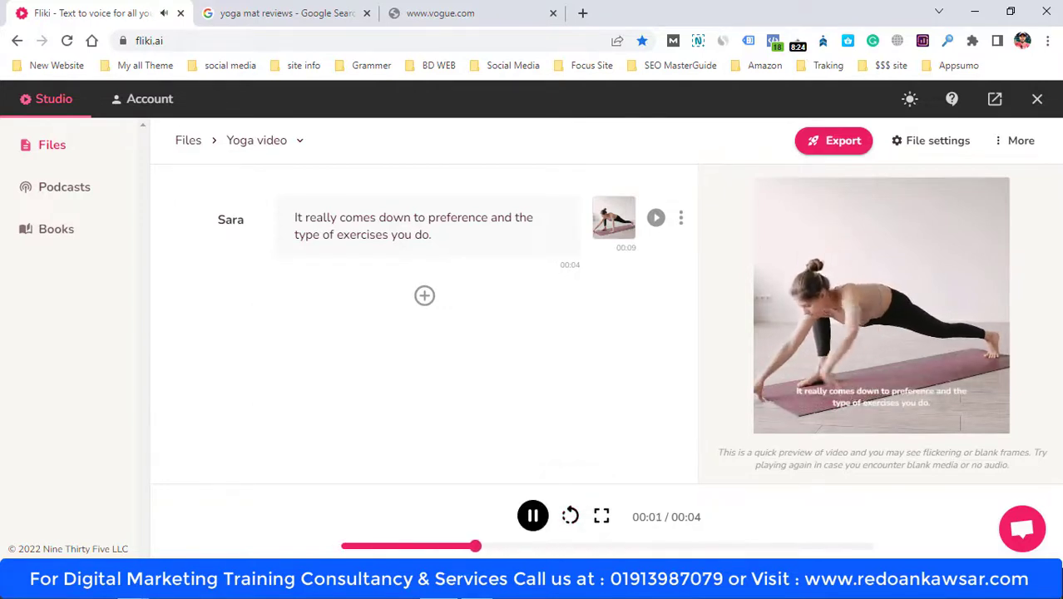
click(532, 520)
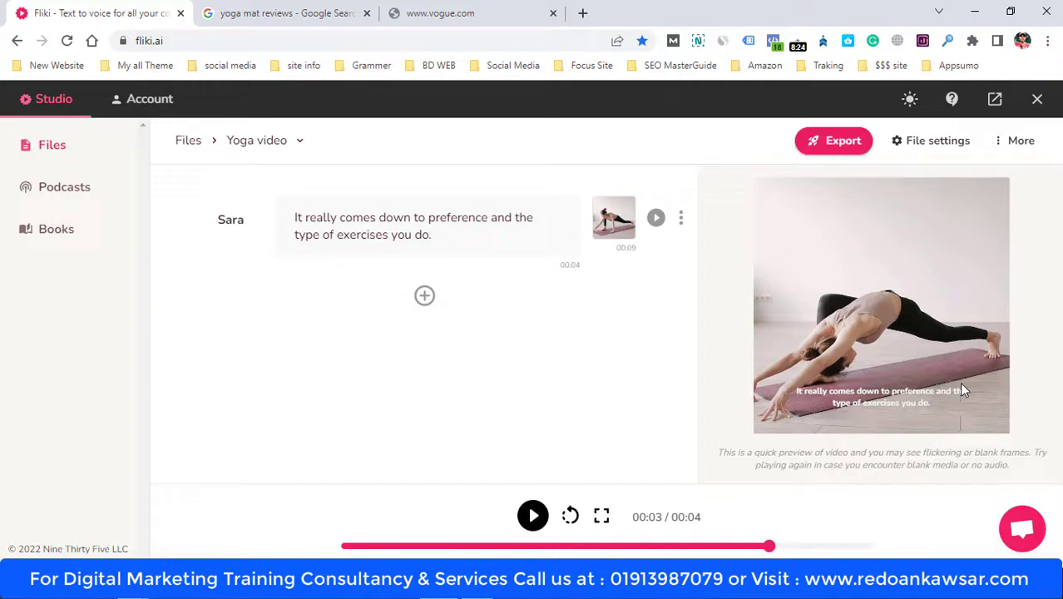
Add three empty sections below the first section of the video
click(425, 296)
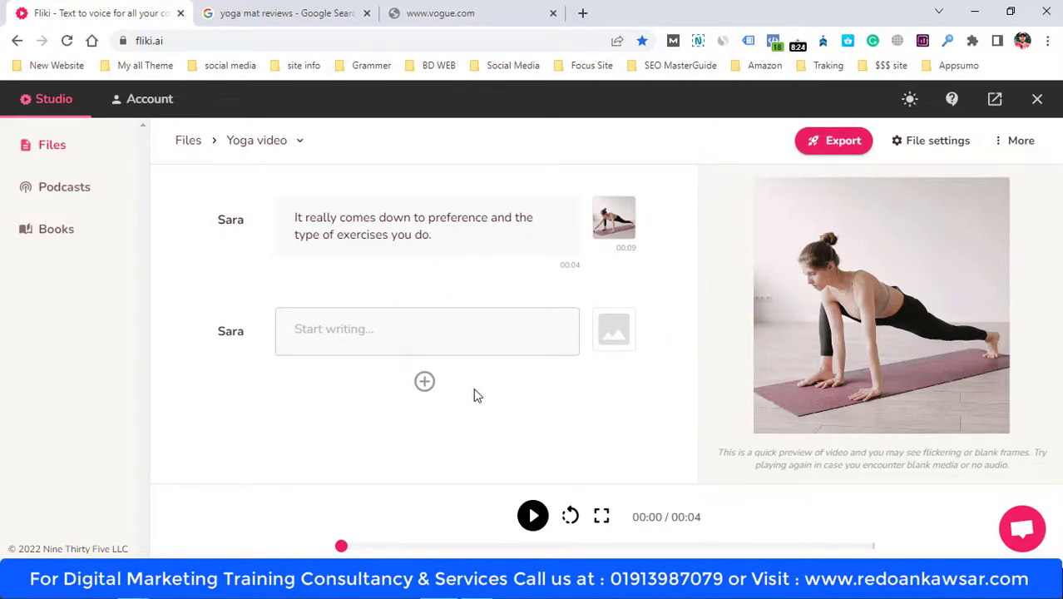
click(426, 383)
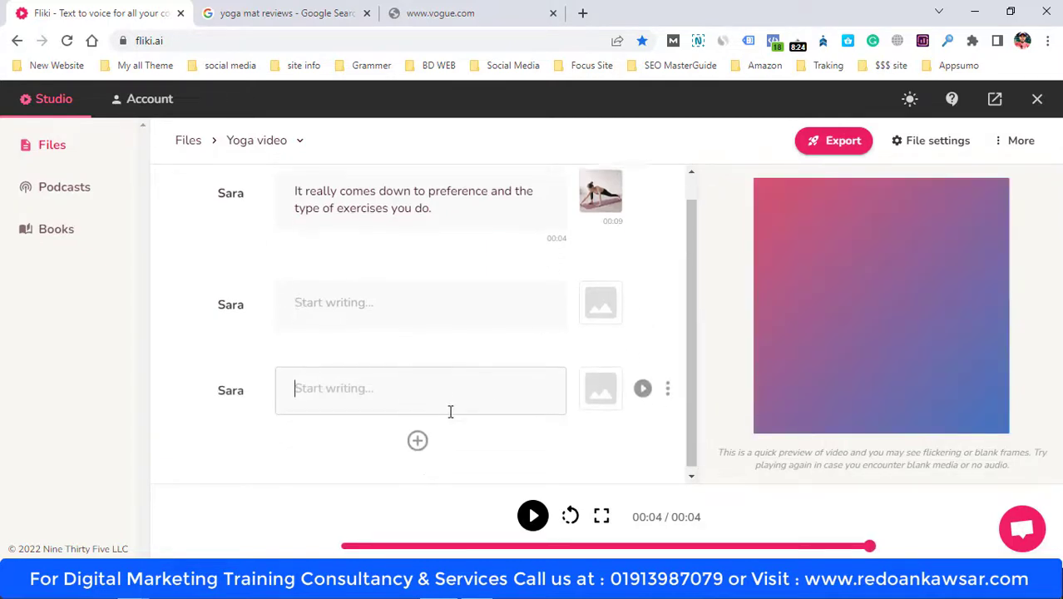
click(417, 437)
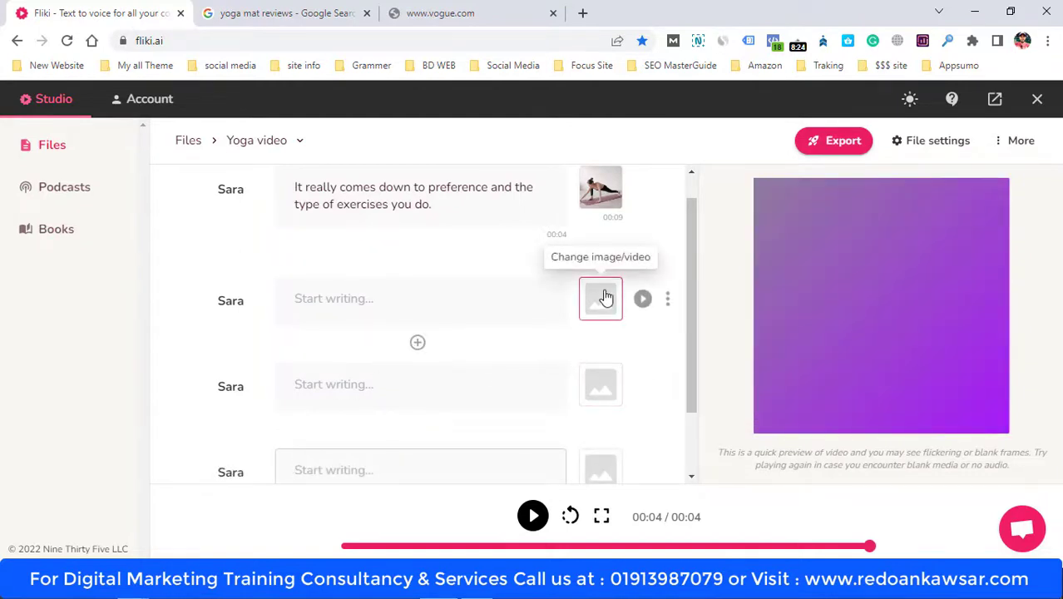
scroll(602, 388, down, 2)
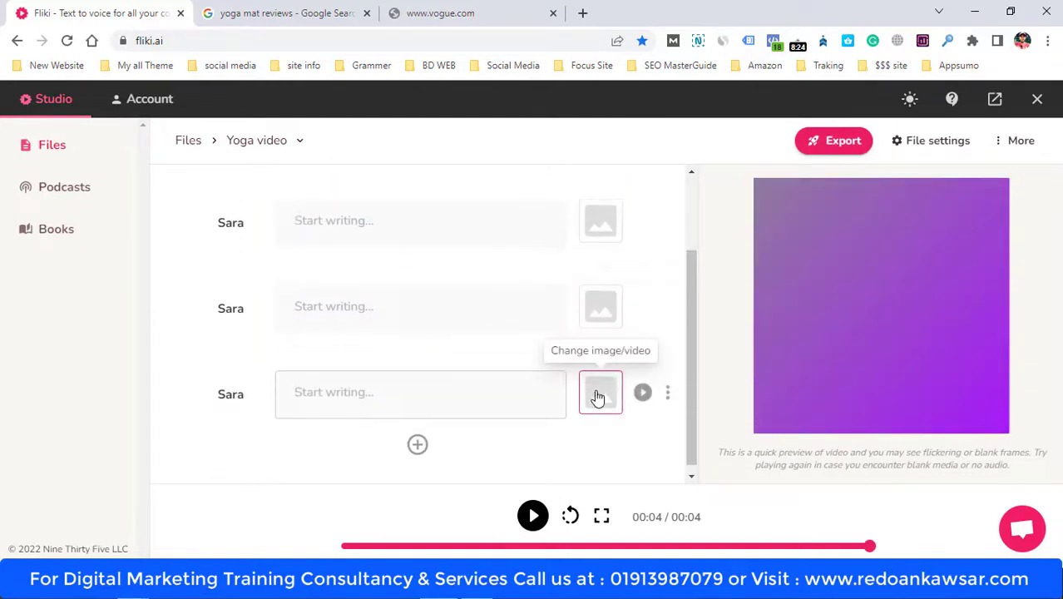
scroll(599, 395, up, 2)
Delete the three empty sections, leaving only the first section with the yoga clip
click(667, 299)
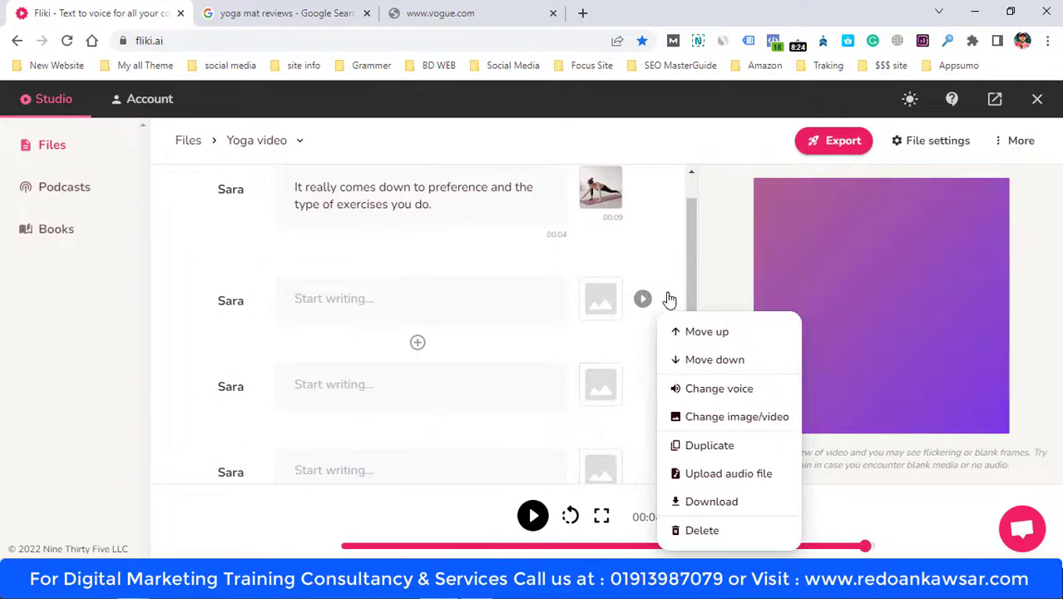
click(702, 530)
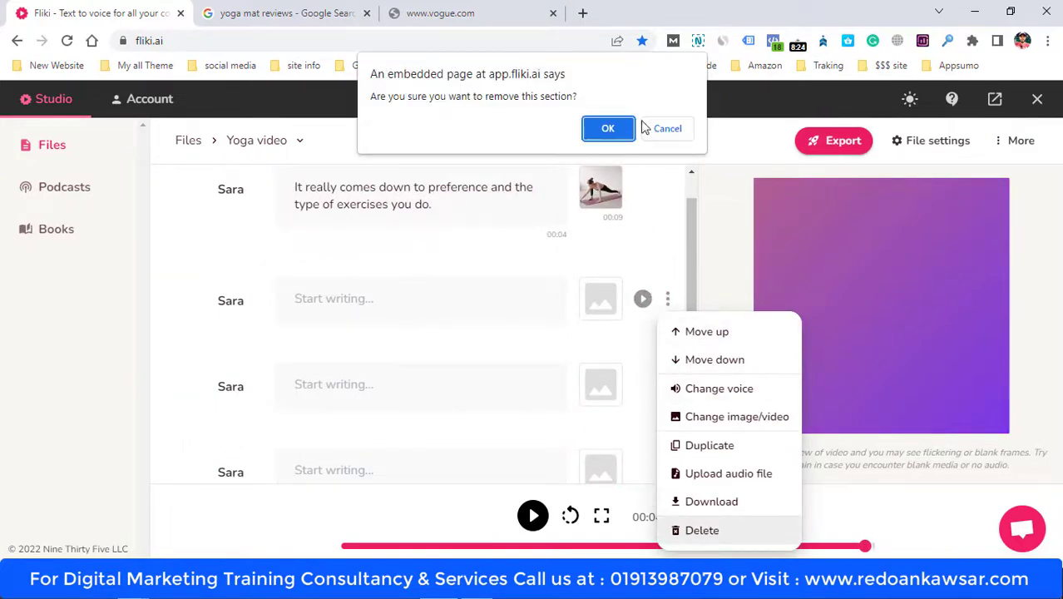
click(649, 128)
click(667, 301)
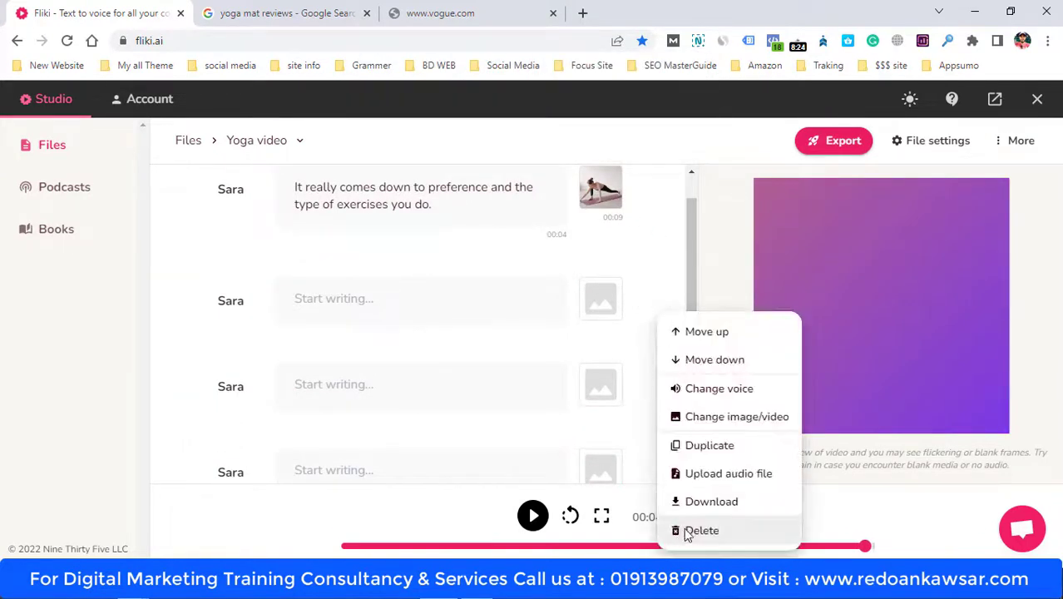
click(701, 529)
click(668, 299)
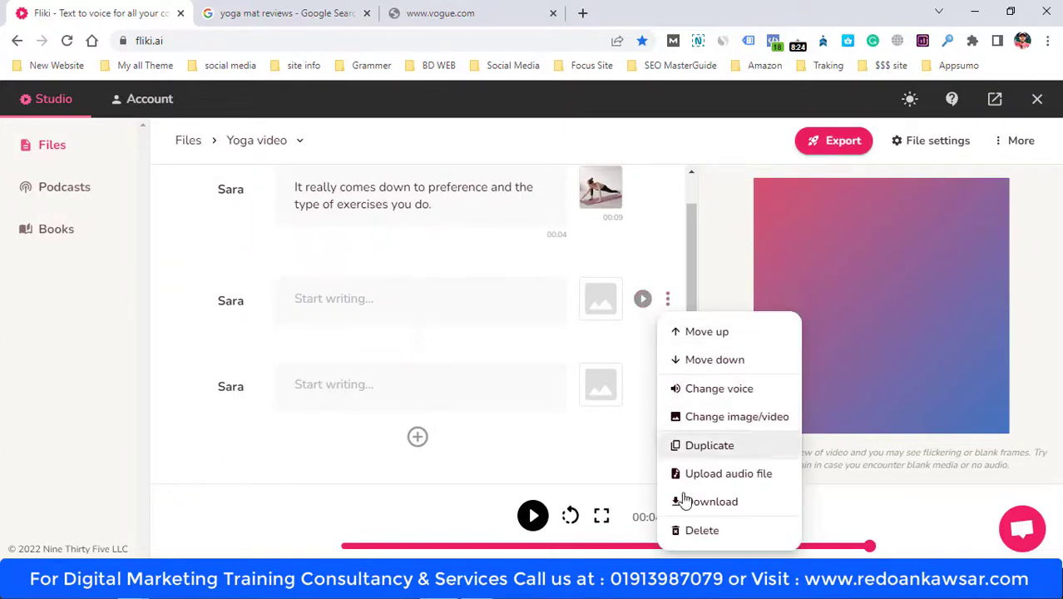
click(683, 528)
click(608, 126)
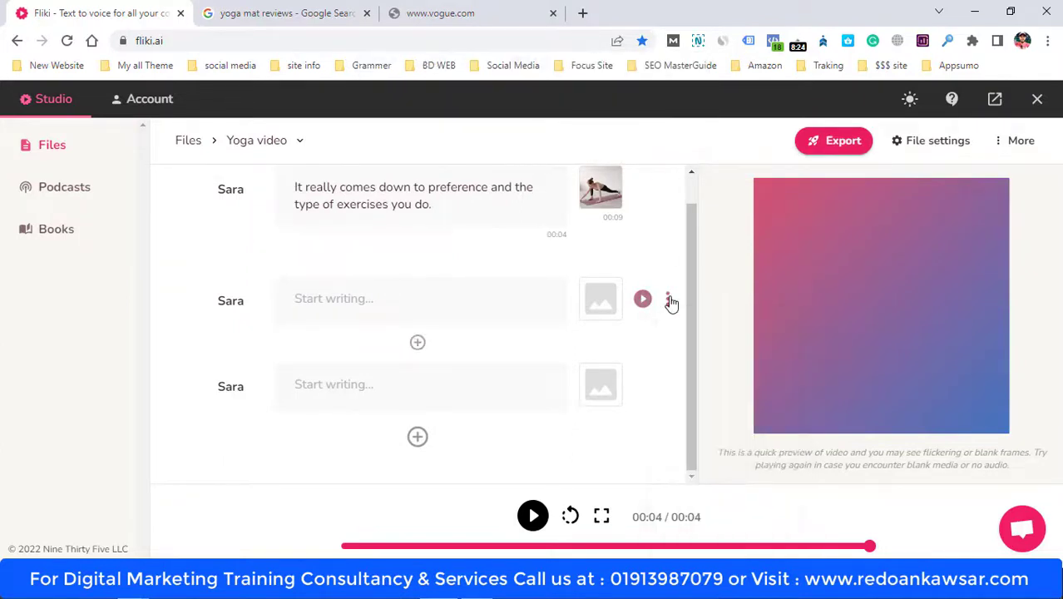
click(671, 304)
click(698, 529)
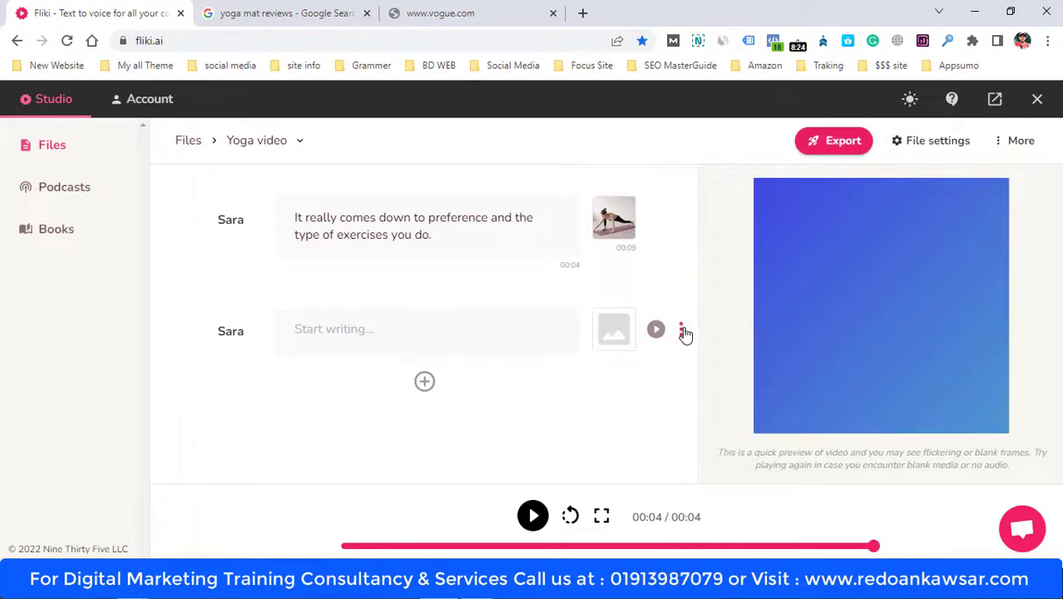
click(681, 330)
click(701, 530)
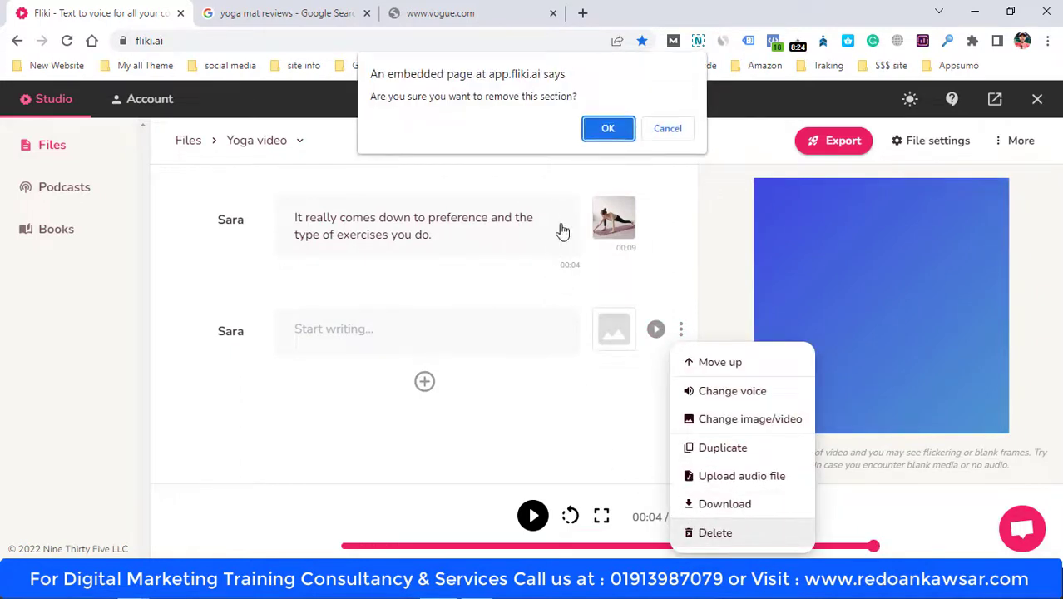
click(608, 128)
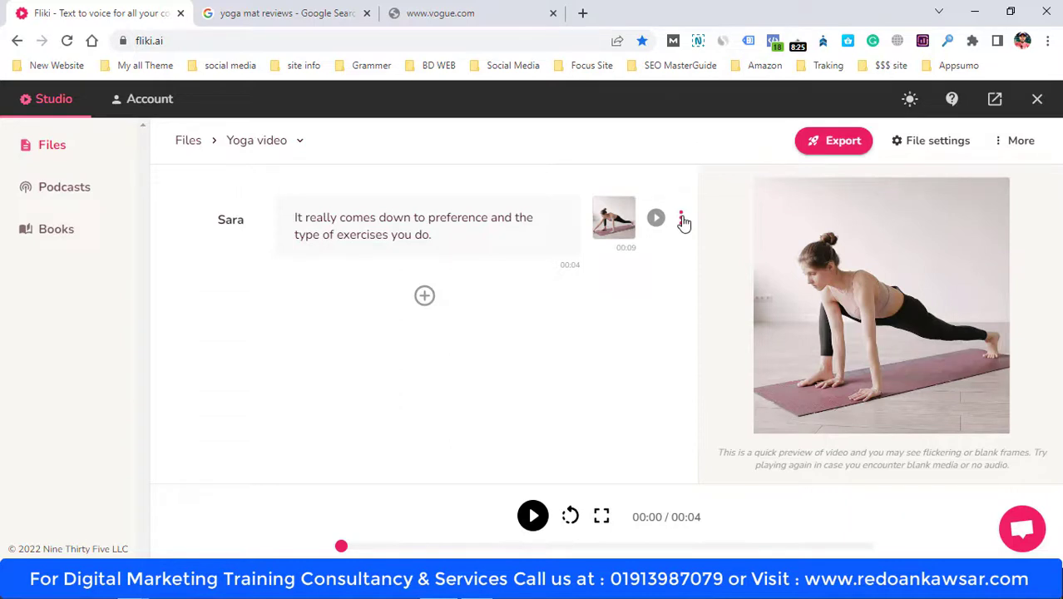
Browse the stock library and personal library for background music, closing the background music settings without choosing a track
click(996, 144)
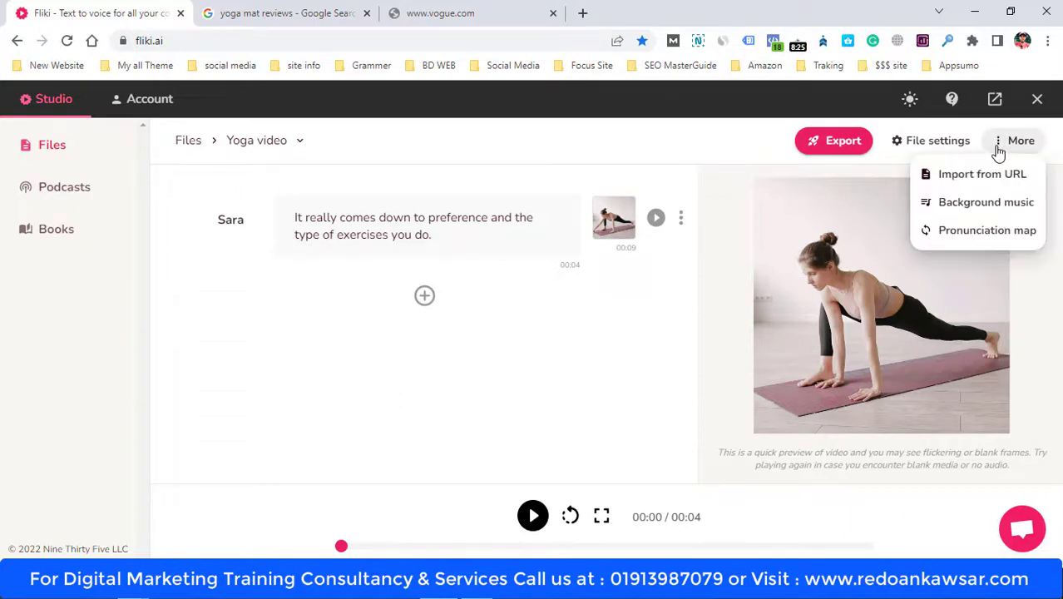
click(962, 210)
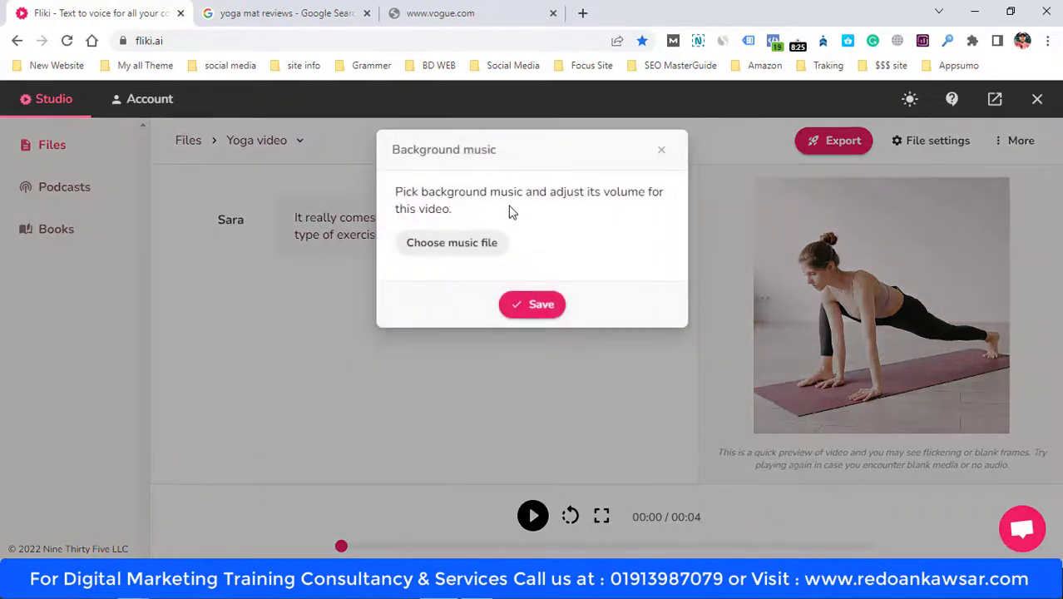
click(439, 243)
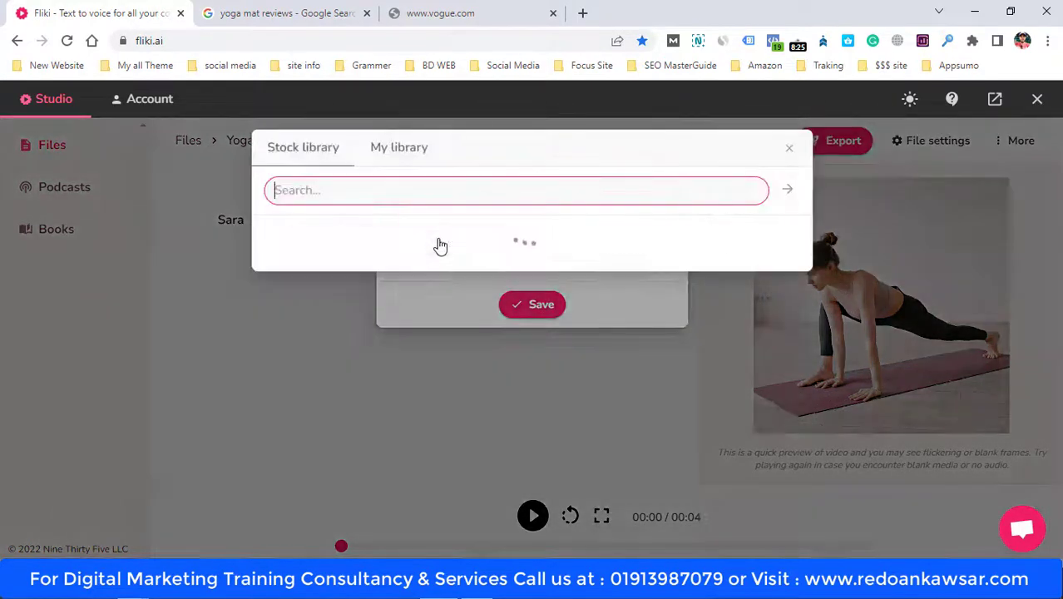
scroll(548, 253, down, 5)
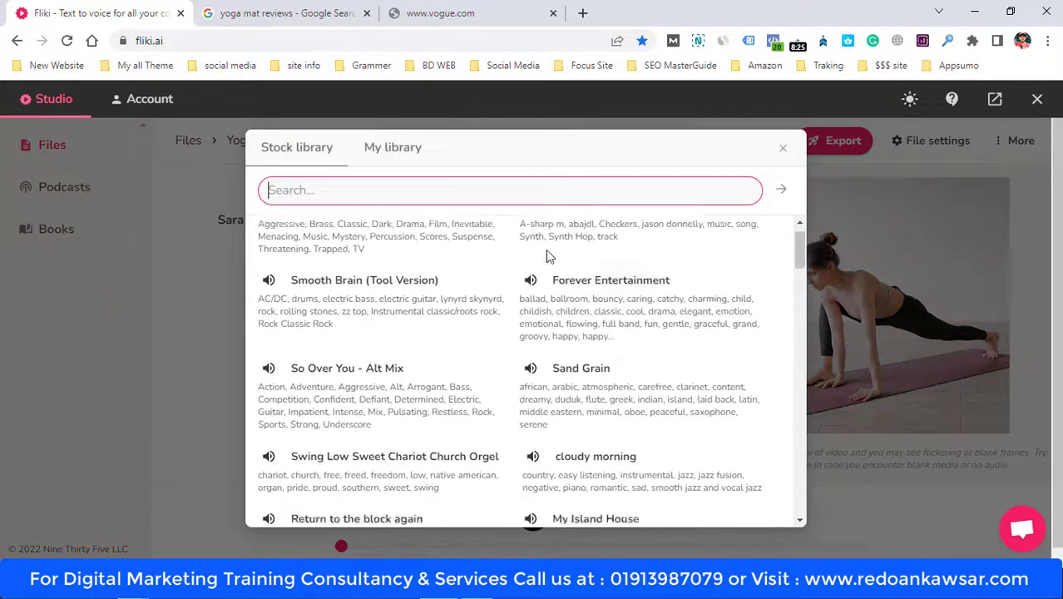
scroll(450, 289, up, 5)
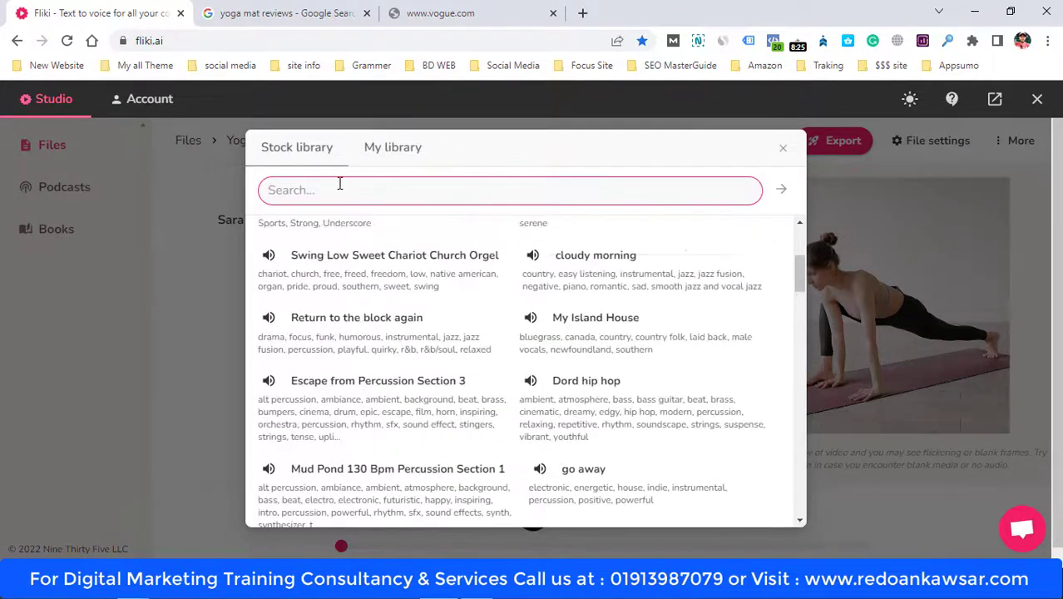
click(390, 161)
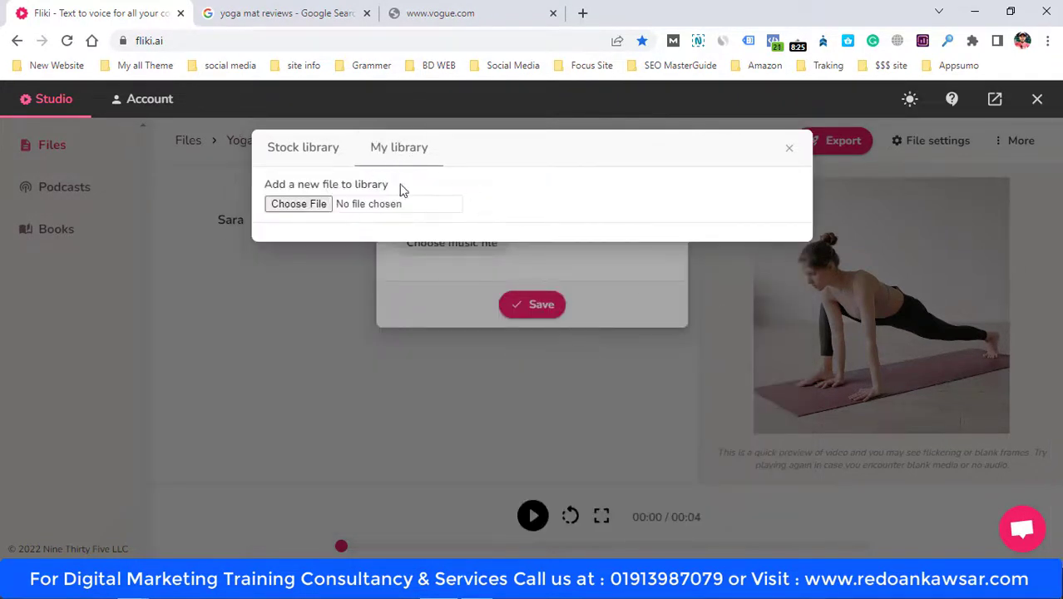
click(306, 151)
scroll(391, 301, down, 12)
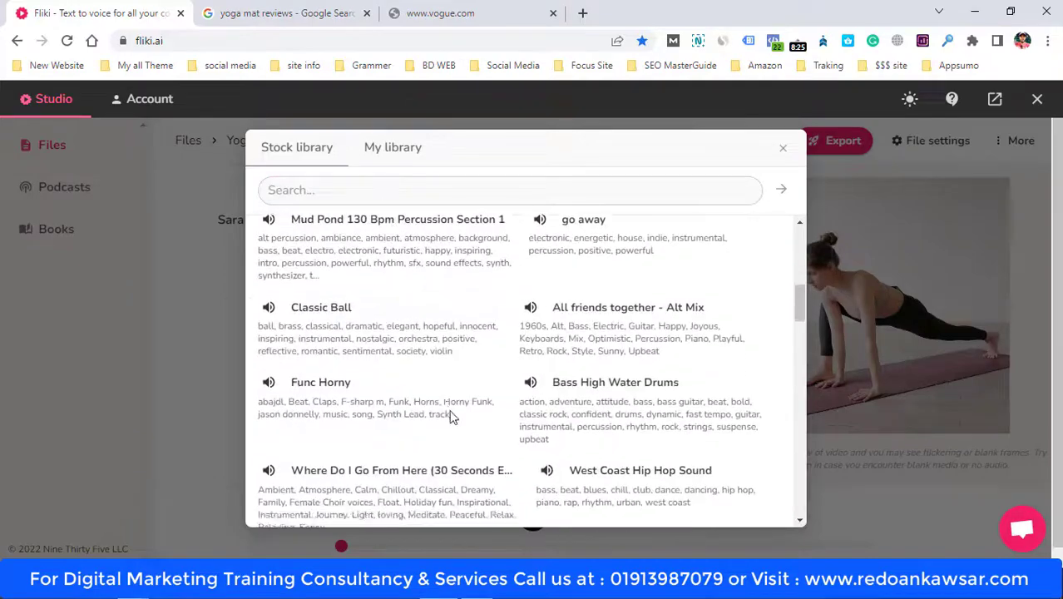
scroll(515, 400, up, 10)
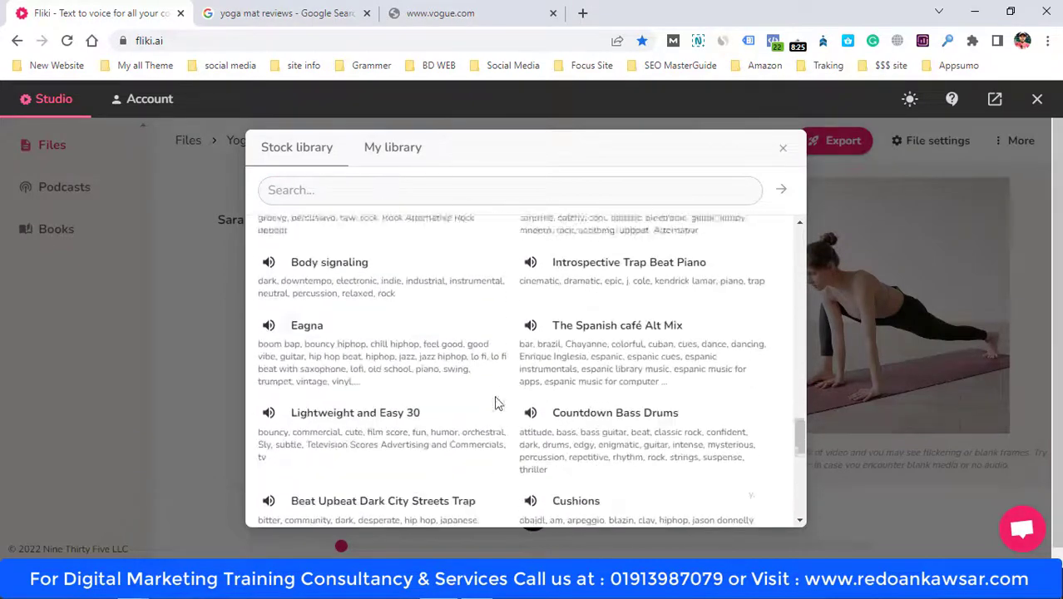
scroll(632, 336, up, 3)
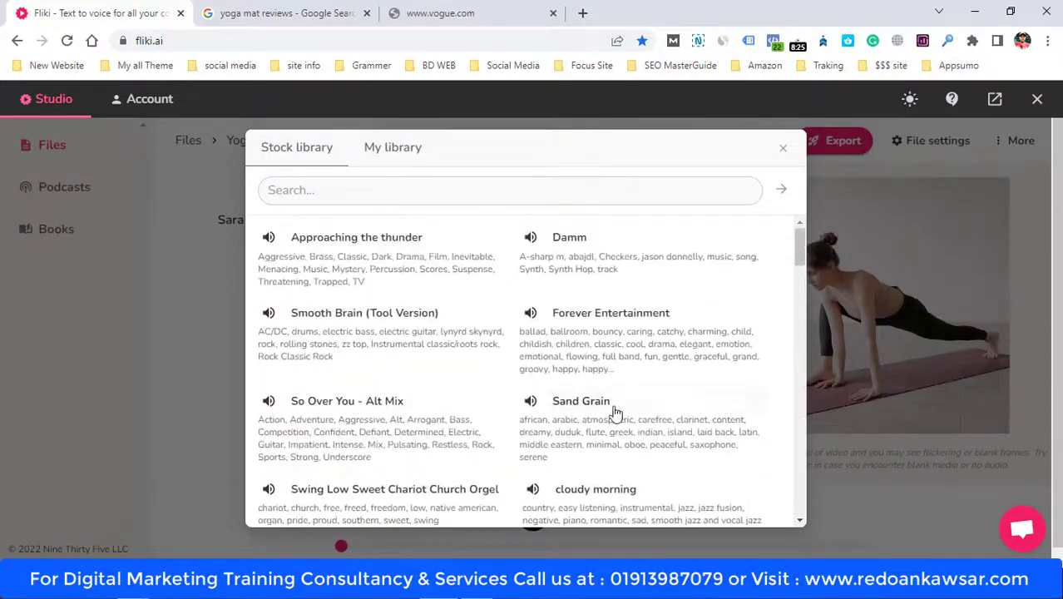
click(781, 151)
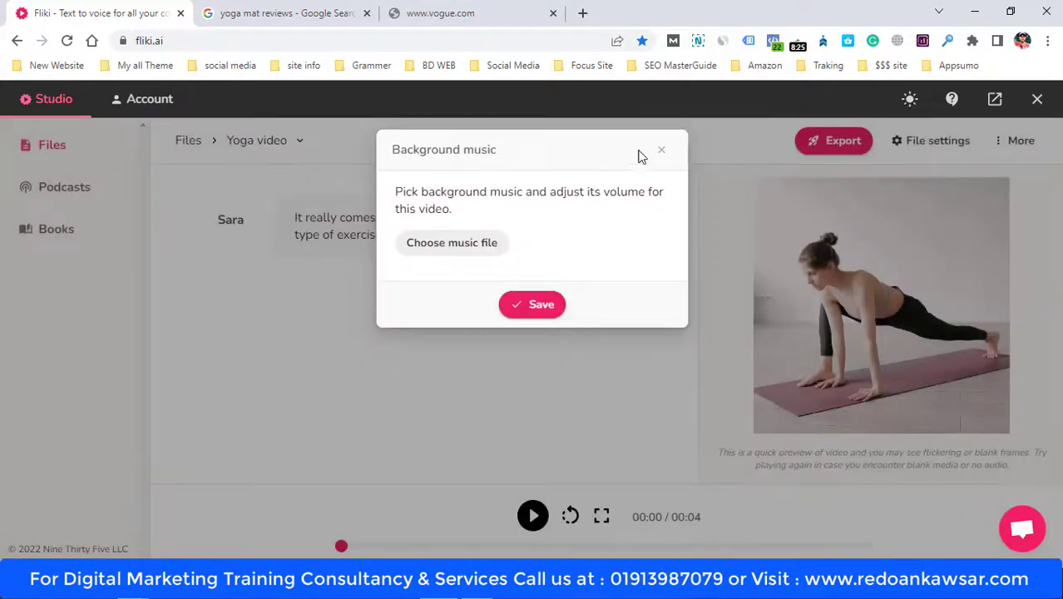
click(664, 153)
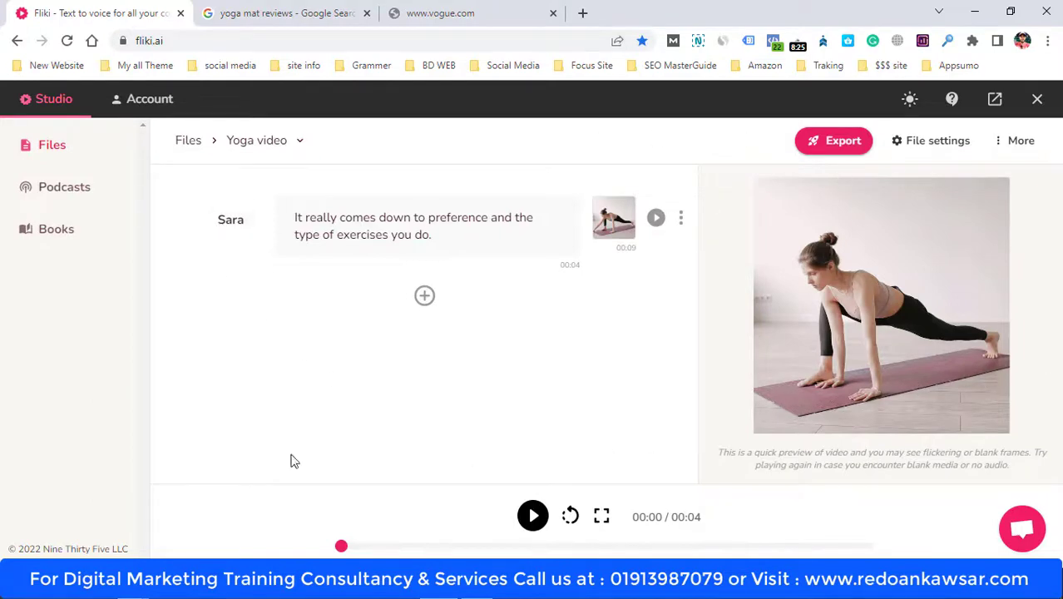
Export the Yoga video file, confirming the export, and close the vogue.com browser tab
click(844, 155)
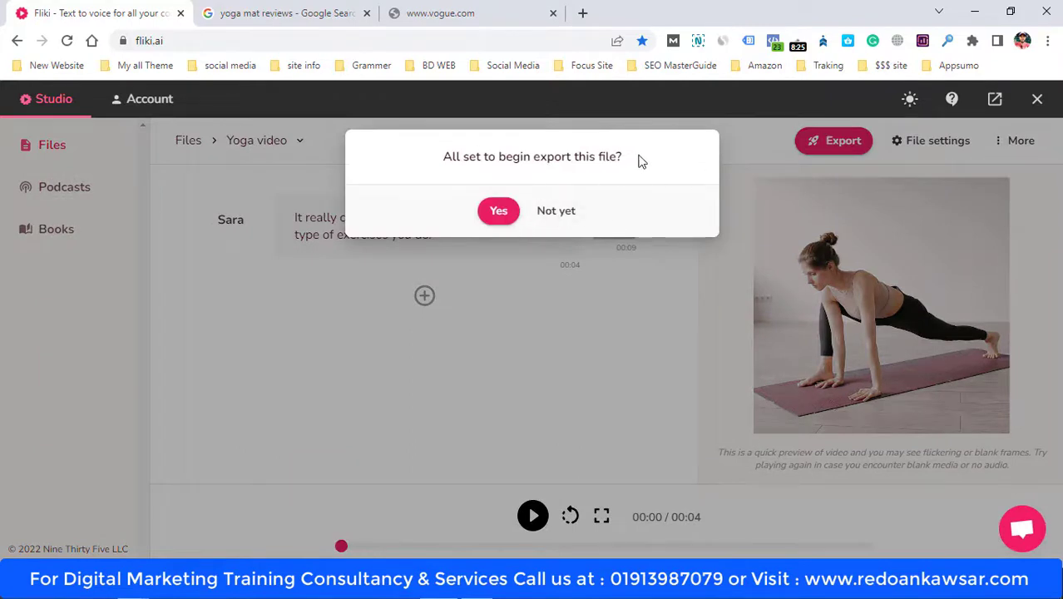
drag(446, 158, 621, 150)
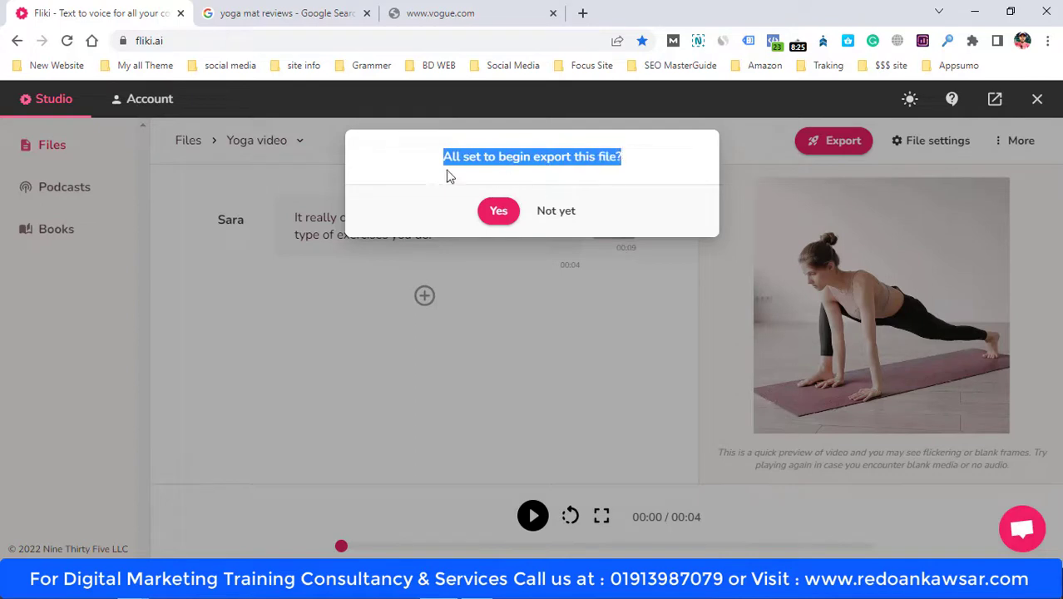
click(495, 214)
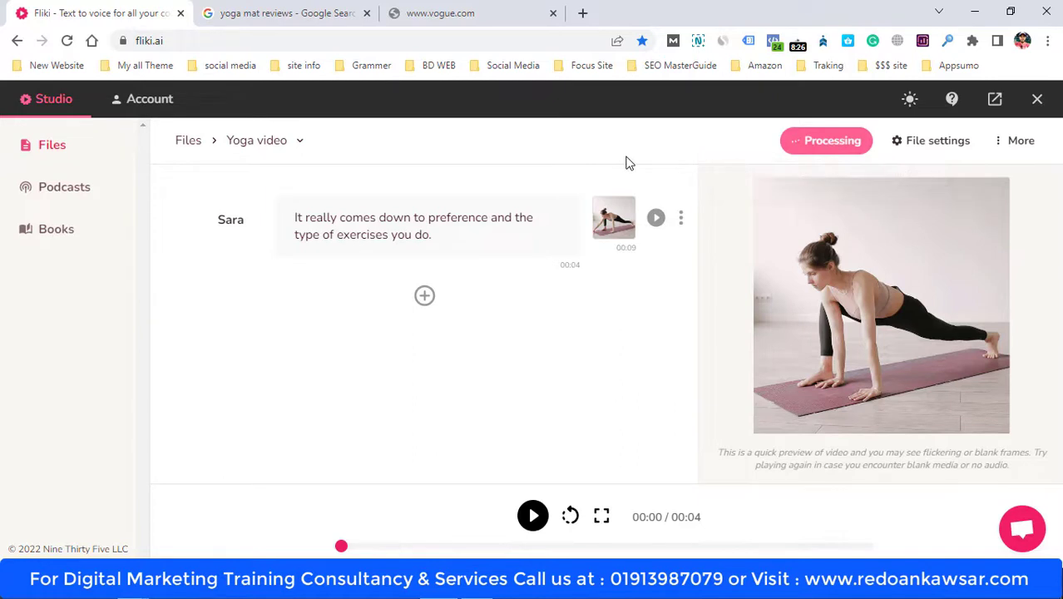
click(552, 13)
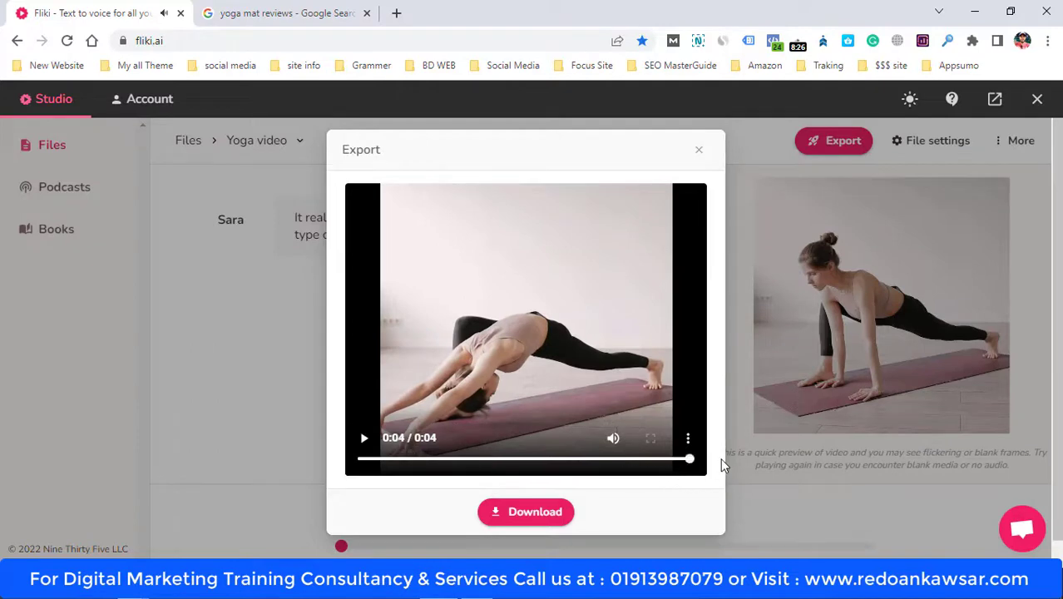
Replay the exported yoga video from the start twice to check the result
click(343, 466)
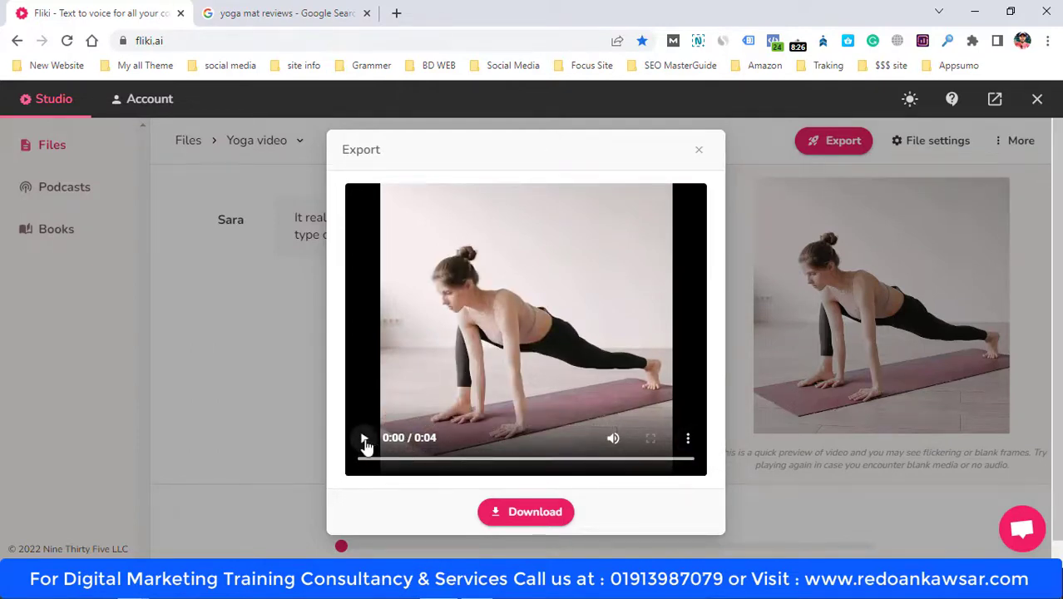
click(364, 440)
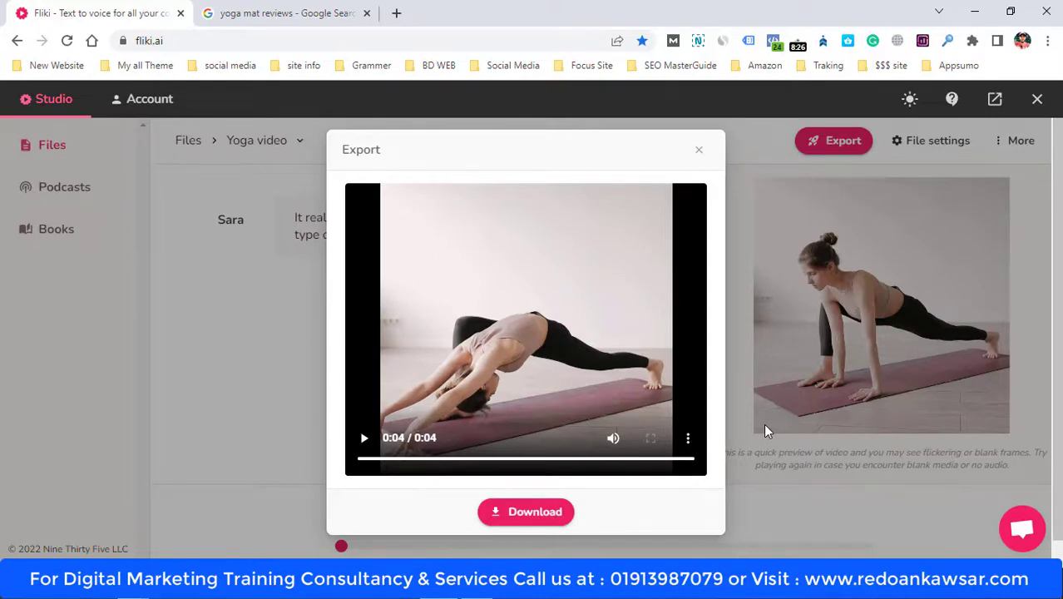
click(370, 458)
click(363, 437)
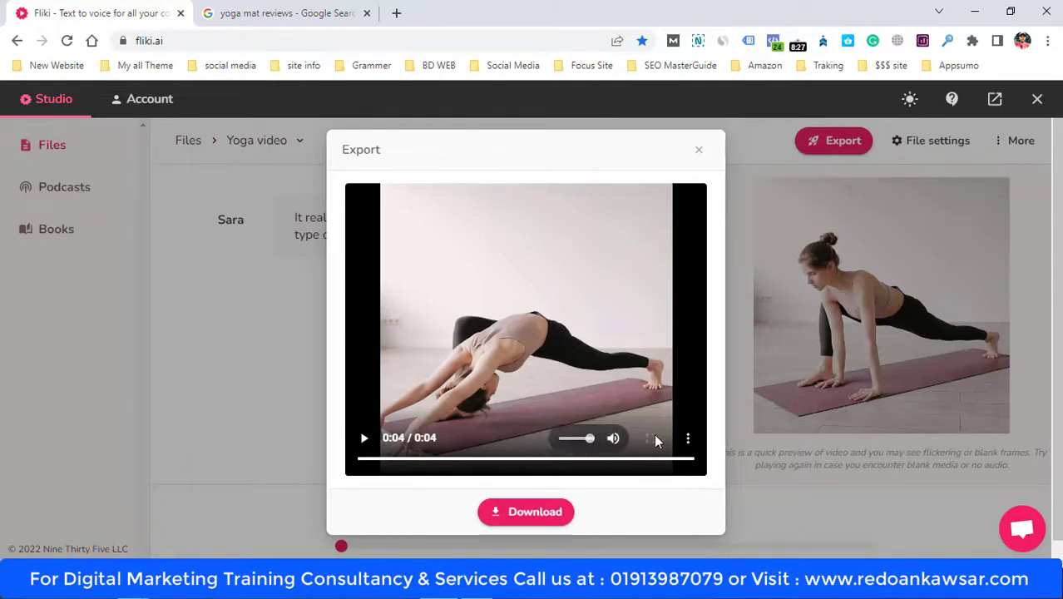
Download the exported video as yoga-video.mp4 and close the export dialog and the download bar
click(514, 513)
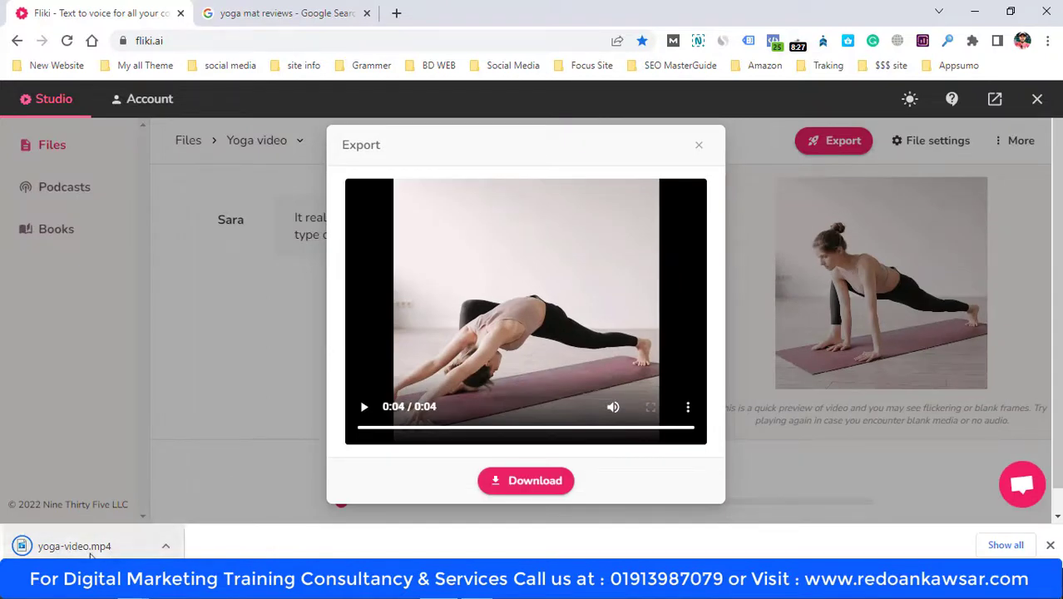
click(698, 145)
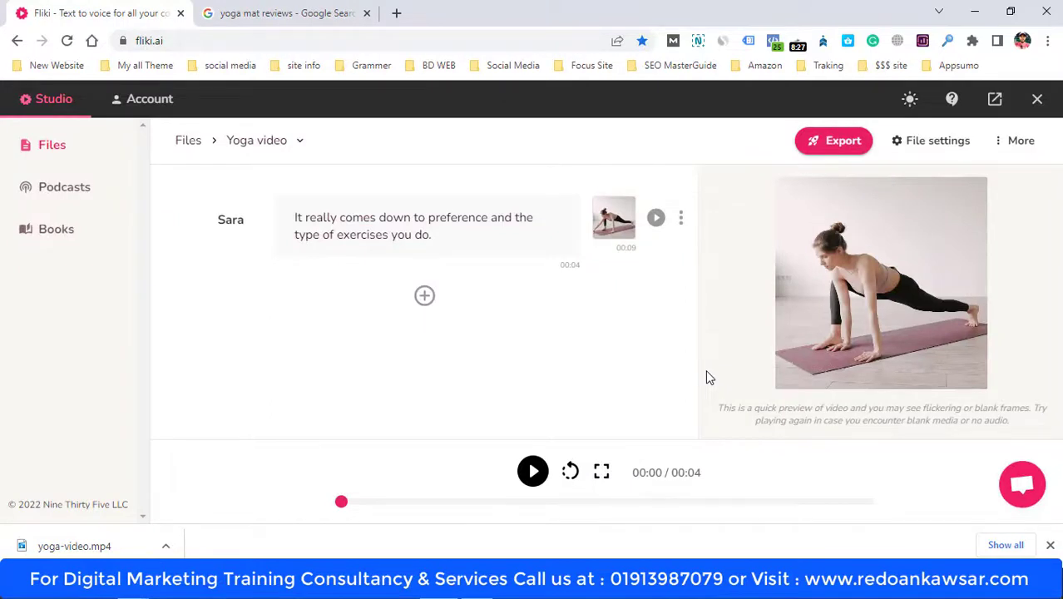
click(1050, 545)
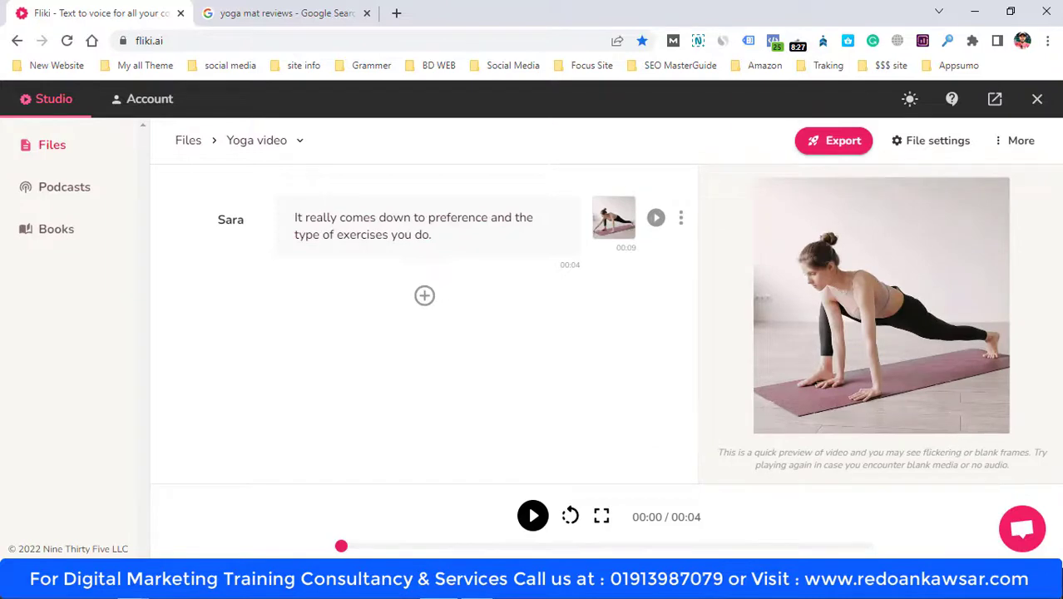
Try the Portrait and Landscape video sizes in the file settings, set the size back to Square, and save
click(927, 143)
click(520, 285)
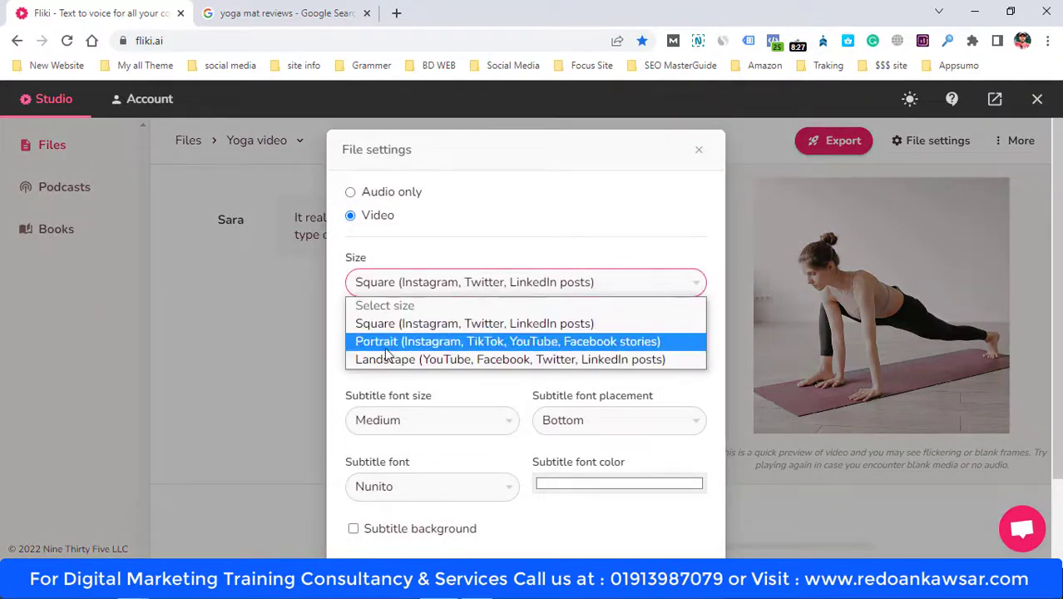
click(645, 339)
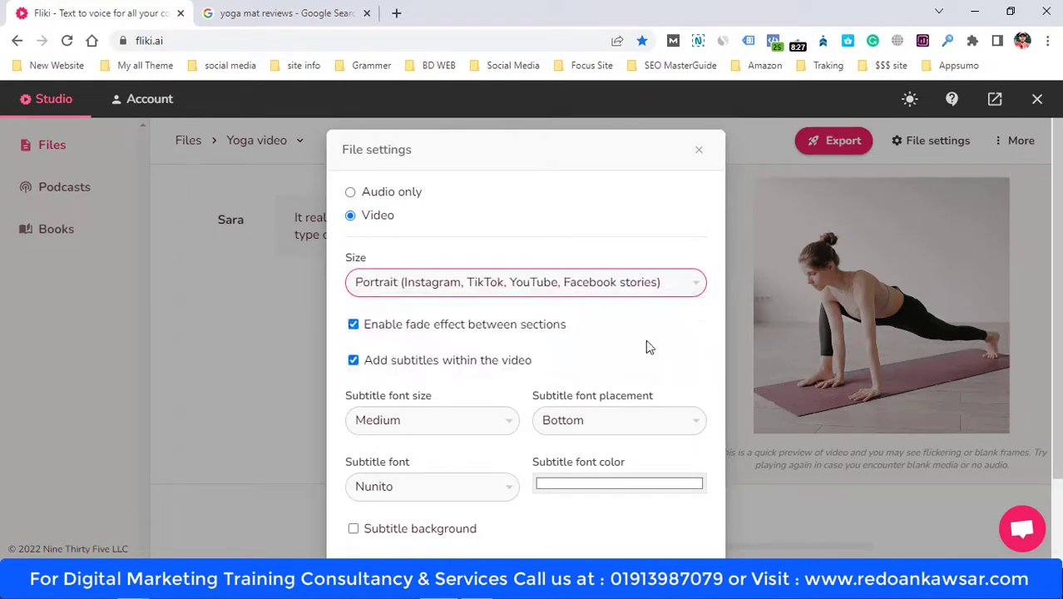
click(607, 284)
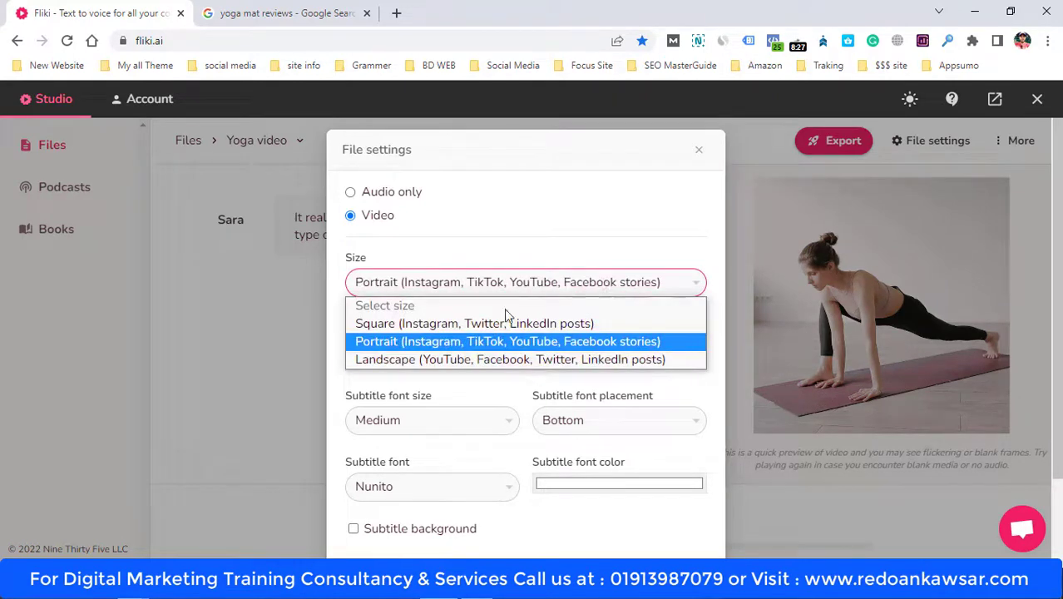
click(420, 363)
click(617, 284)
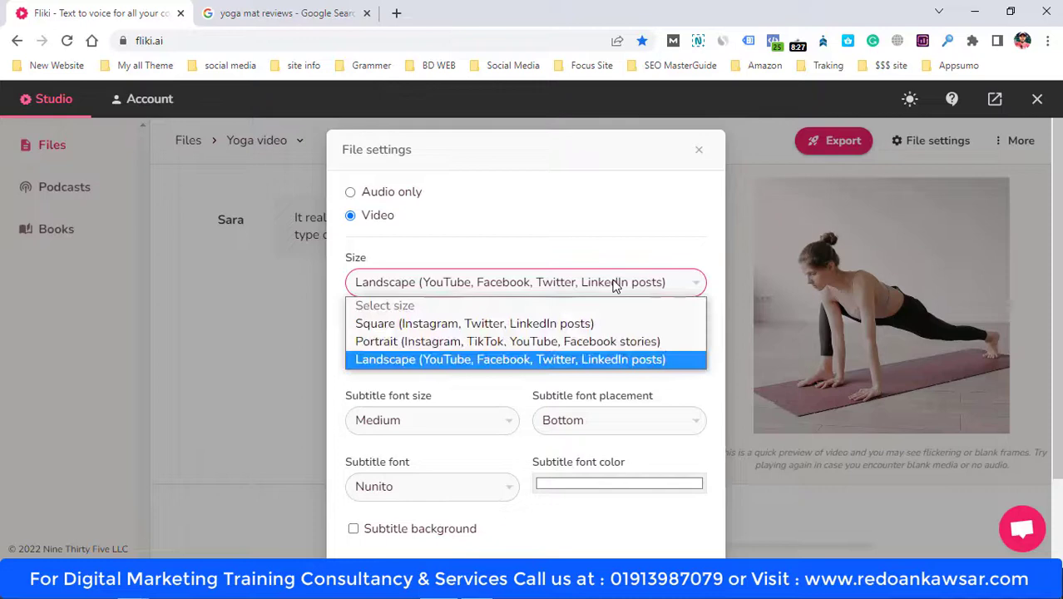
click(475, 323)
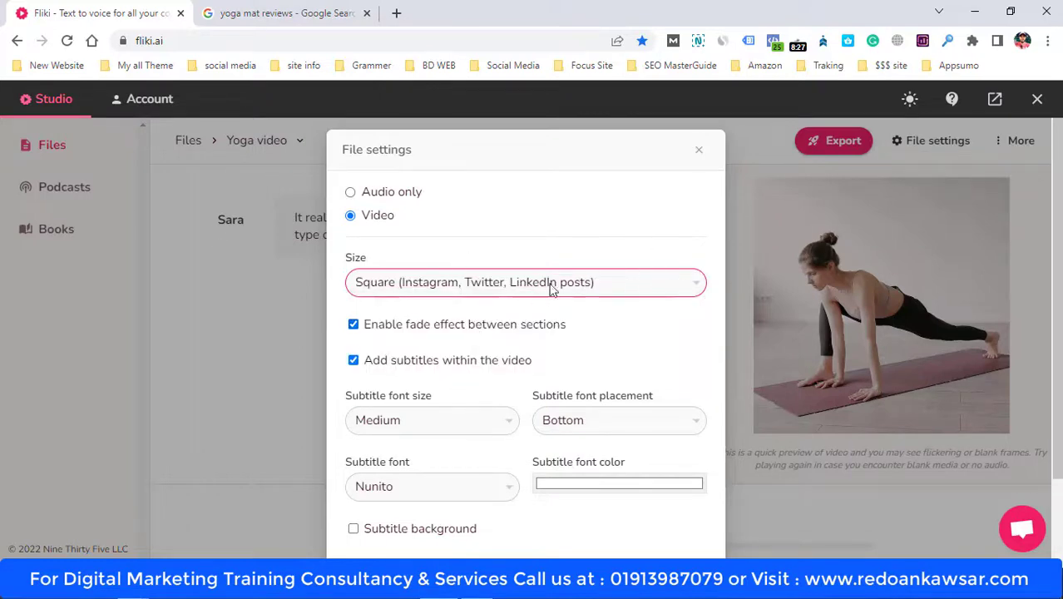
scroll(499, 316, down, 2)
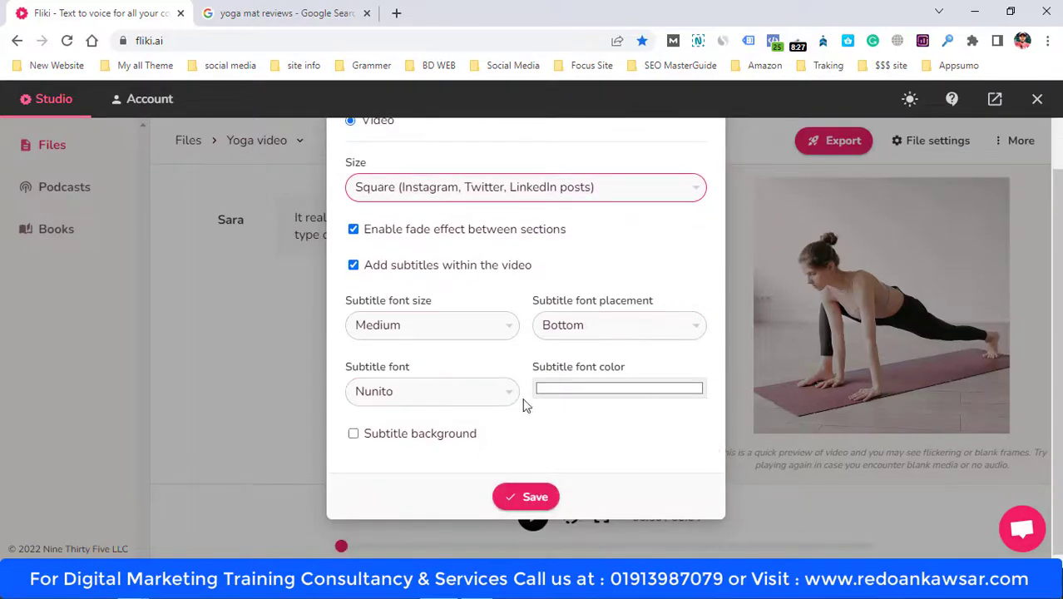
click(522, 494)
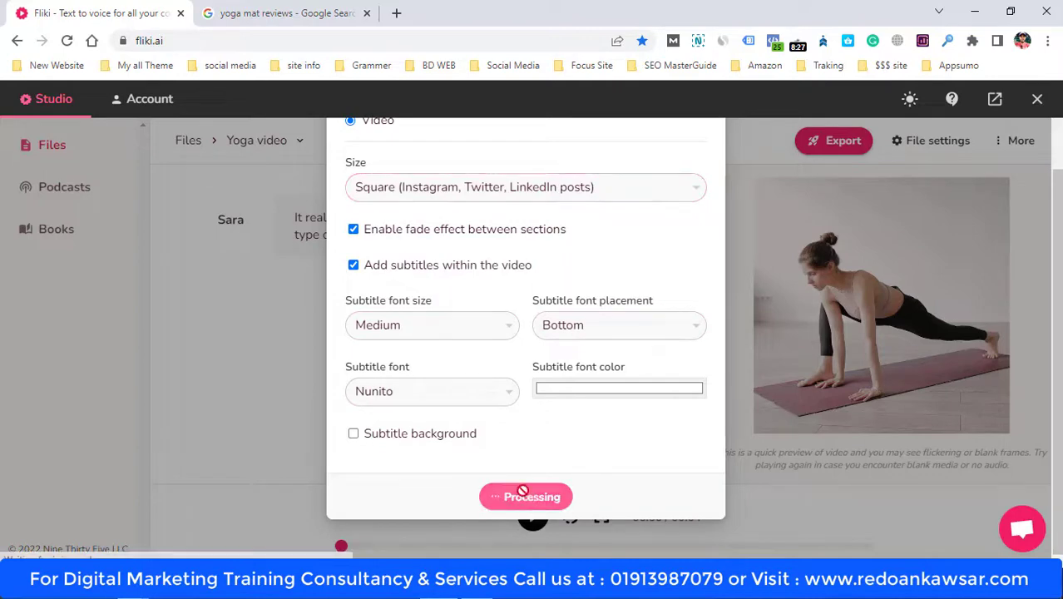